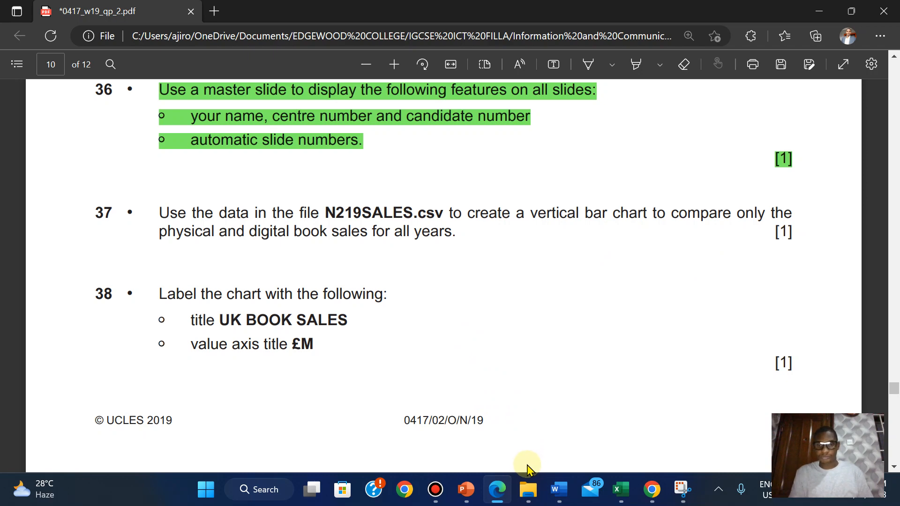
- Switch to the November 2019 source files folder in File Explorer and open the N219SALES CSV file in Excel
{"action": "mouse_move", "coordinate": [528, 487]}
{"action": "left_click", "coordinate": [513, 427]}
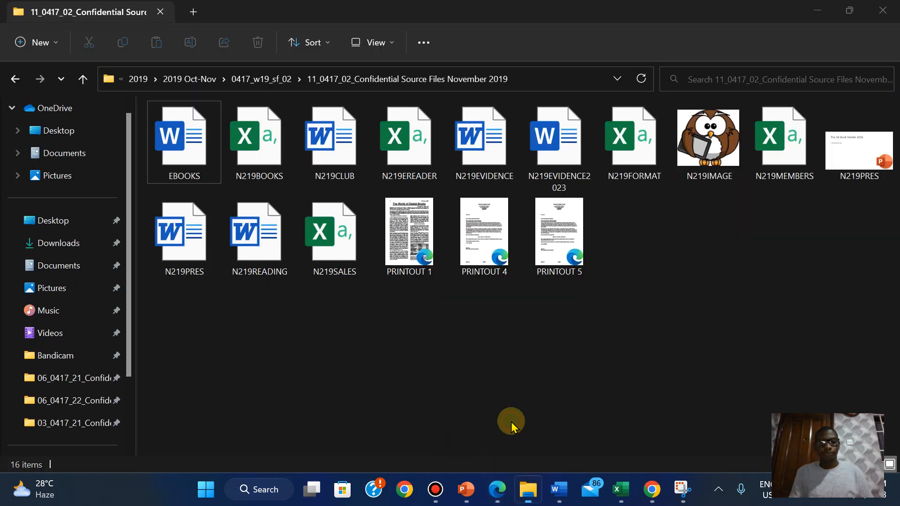
{"action": "double_click", "coordinate": [331, 247]}
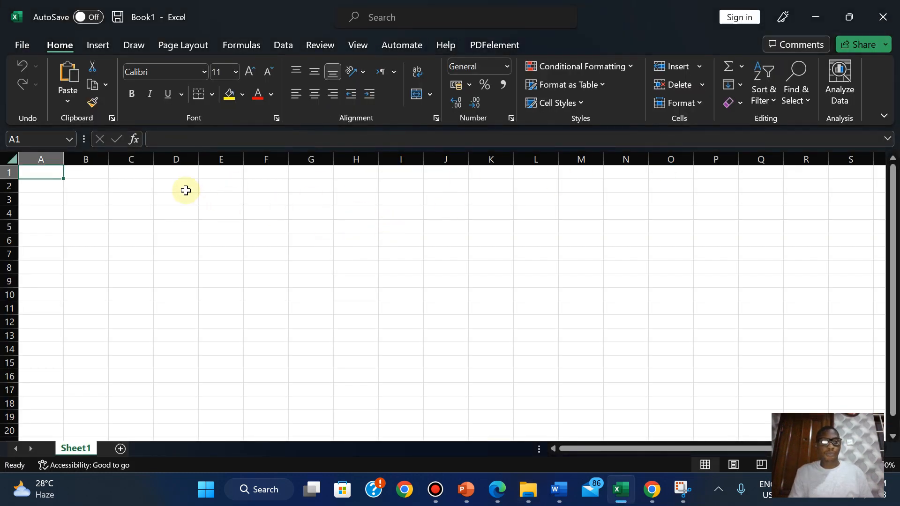
- Save the N219SALES file in Excel Workbook format under the same name in the same folder
{"action": "left_click", "coordinate": [809, 136]}
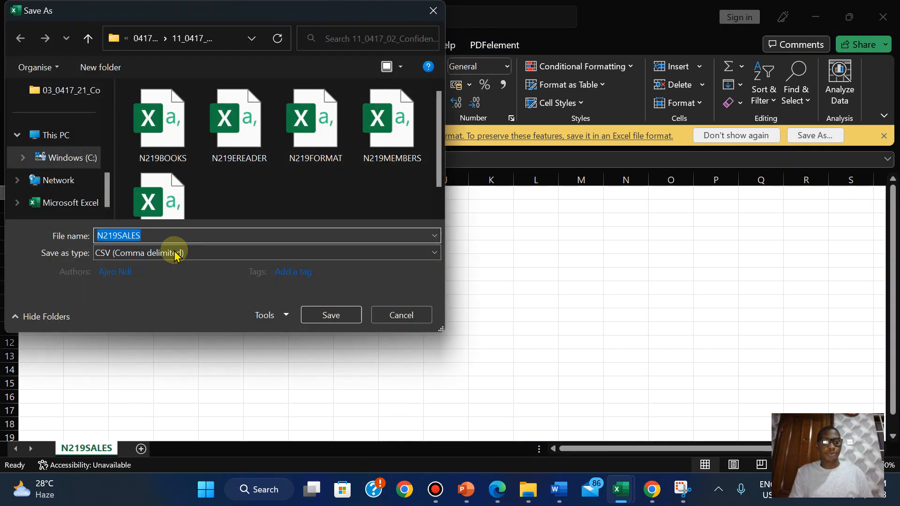
{"action": "left_click", "coordinate": [174, 253]}
{"action": "left_click", "coordinate": [145, 7]}
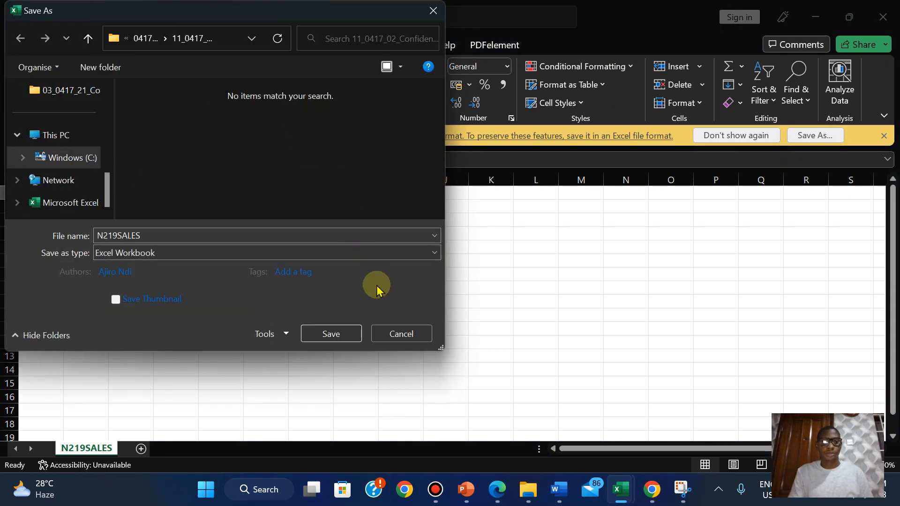
{"action": "left_click", "coordinate": [331, 333]}
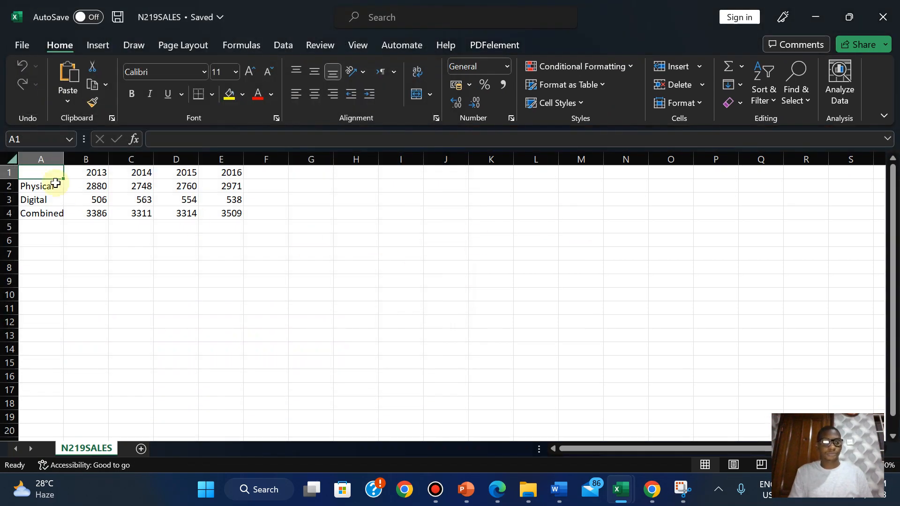
- AutoFit the widths of columns A to E to their contents
{"action": "double_click", "coordinate": [64, 159]}
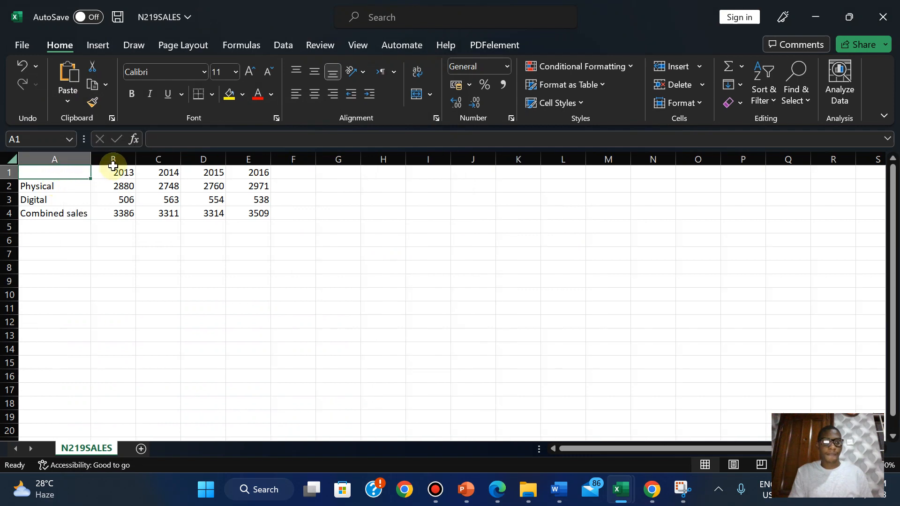
{"action": "double_click", "coordinate": [134, 158]}
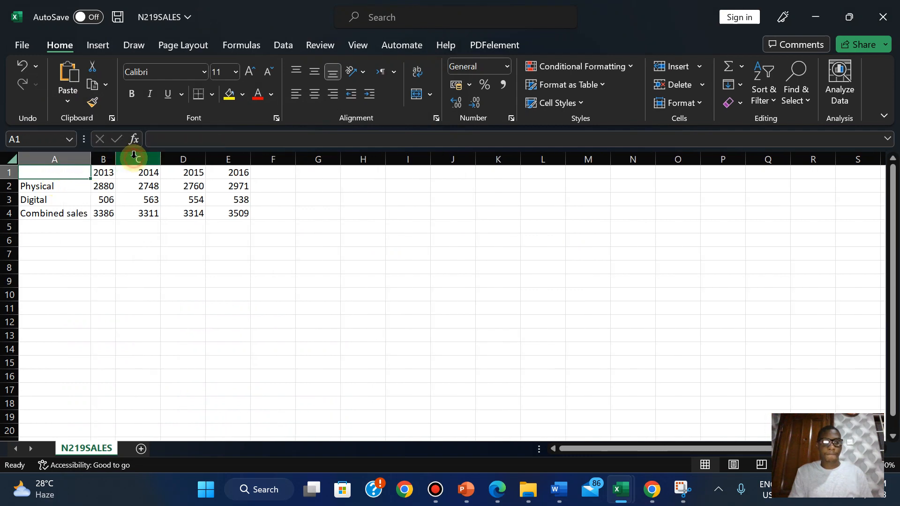
{"action": "double_click", "coordinate": [160, 159]}
{"action": "double_click", "coordinate": [184, 157]}
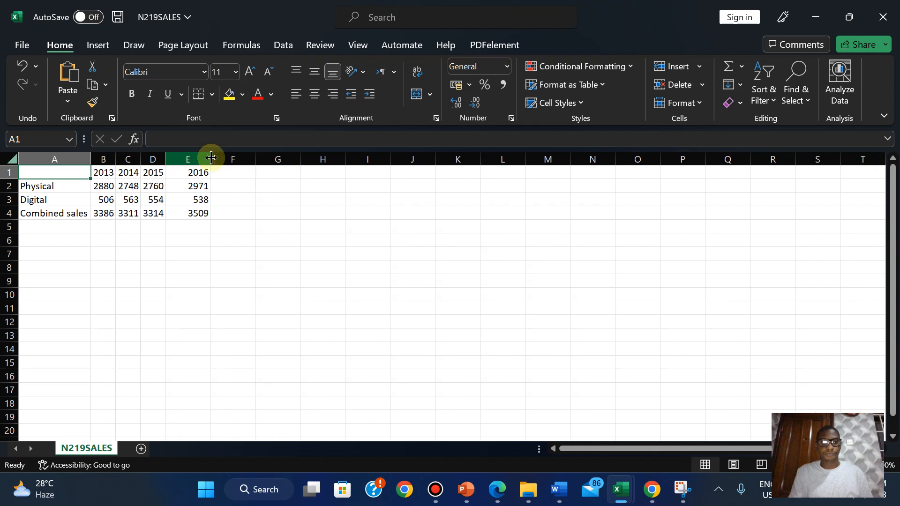
{"action": "double_click", "coordinate": [212, 157]}
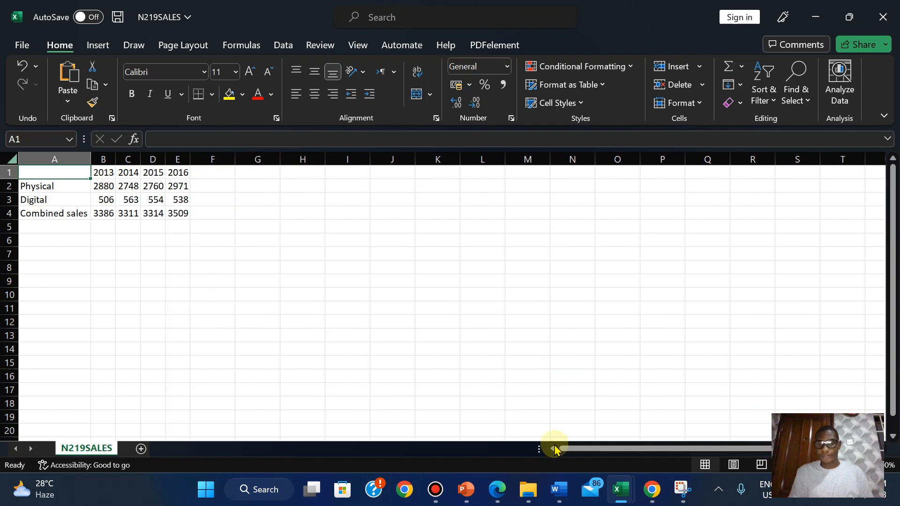
- Check question 37 in the exam paper PDF and insert a 2-D clustered column chart from the Physical and Digital rows, A2:E3
{"action": "left_click", "coordinate": [498, 488]}
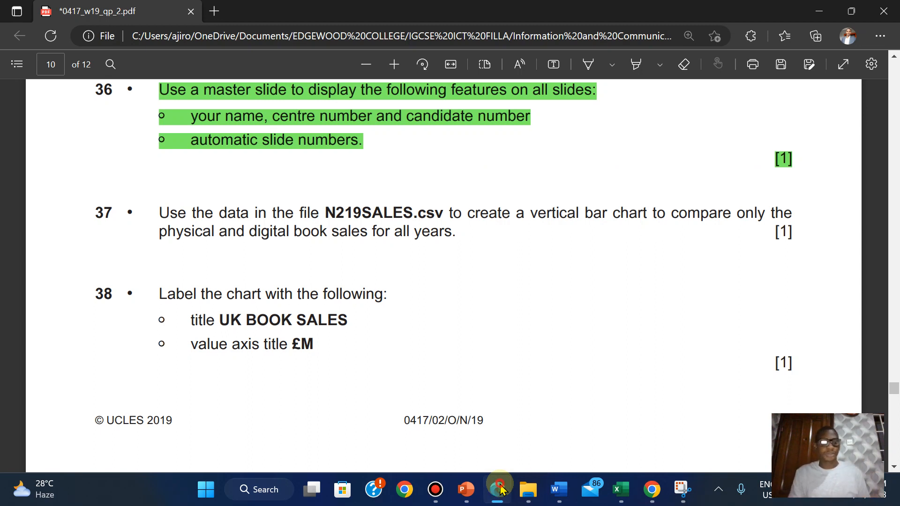
{"action": "left_click", "coordinate": [498, 489]}
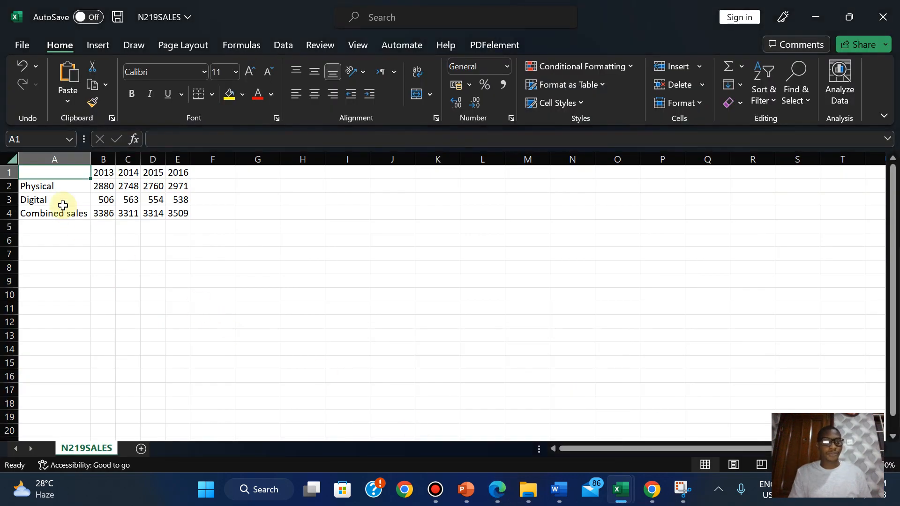
{"action": "left_click", "coordinate": [497, 489]}
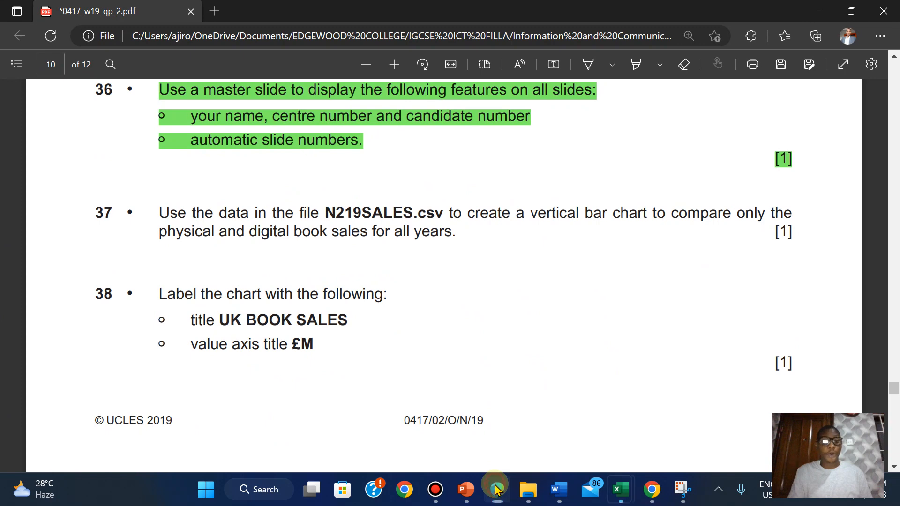
{"action": "left_click", "coordinate": [497, 489]}
{"action": "left_click_drag", "start_coordinate": [40, 184], "coordinate": [178, 200]}
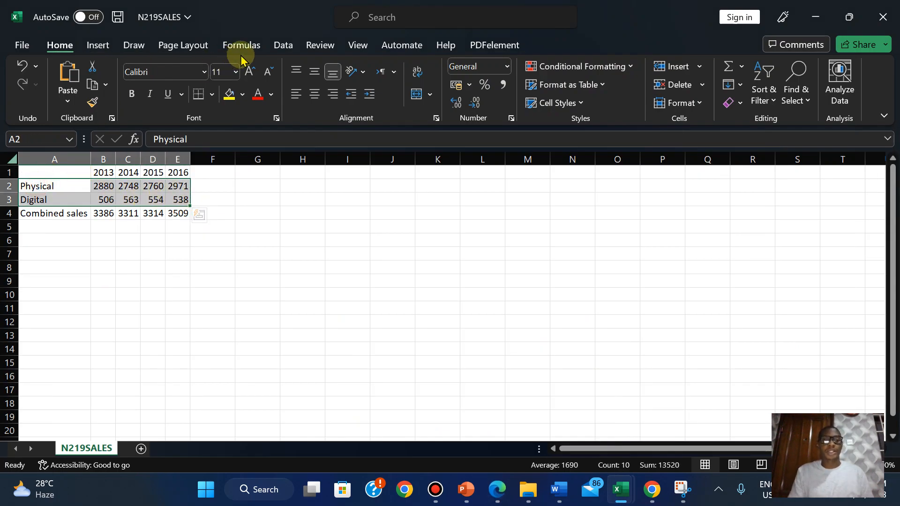
{"action": "left_click", "coordinate": [91, 47]}
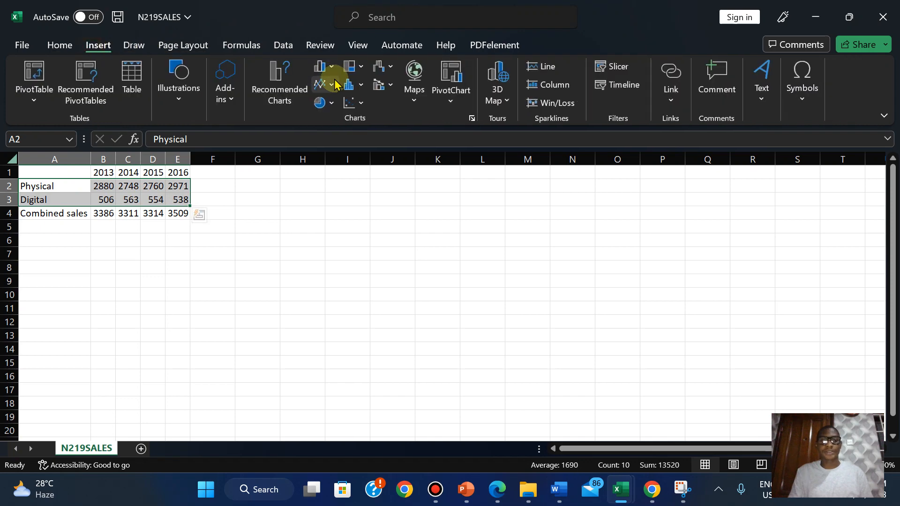
{"action": "left_click", "coordinate": [321, 67]}
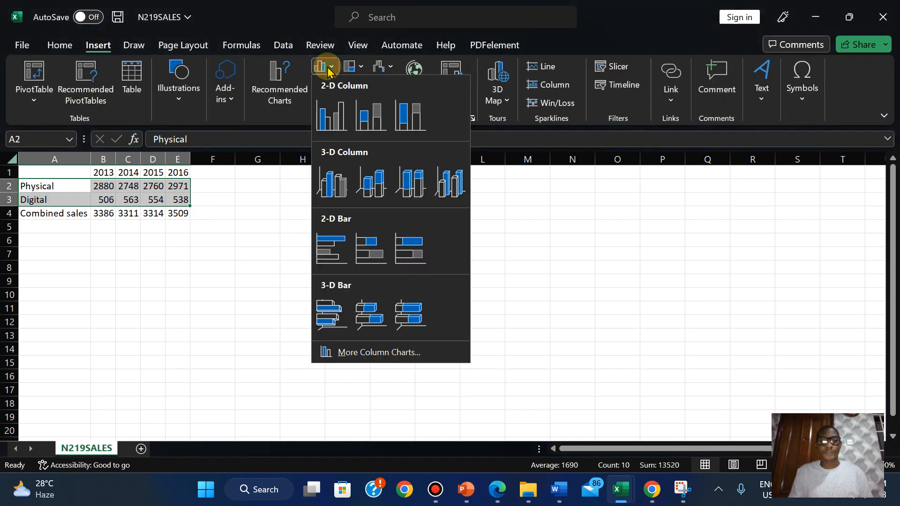
{"action": "left_click", "coordinate": [338, 134]}
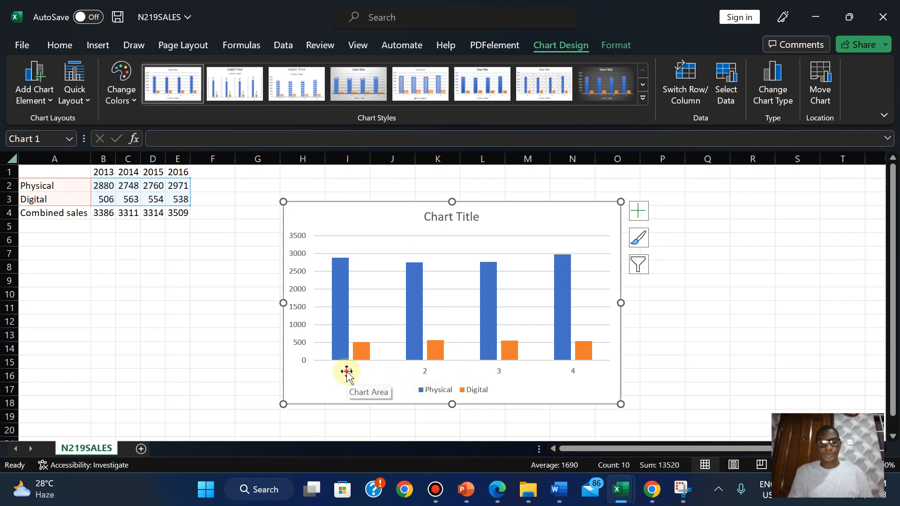
- Set the chart's horizontal axis labels to the years in B1:E1
{"action": "left_click", "coordinate": [426, 373]}
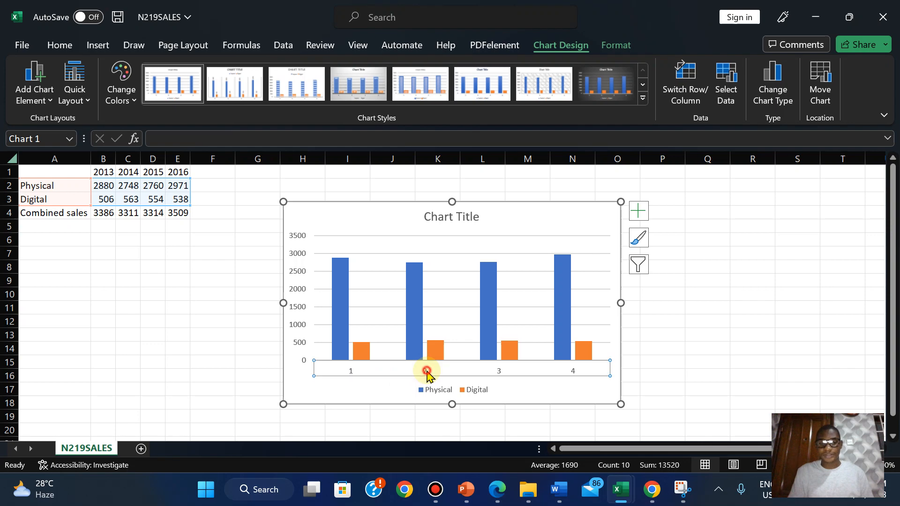
{"action": "right_click", "coordinate": [427, 373]}
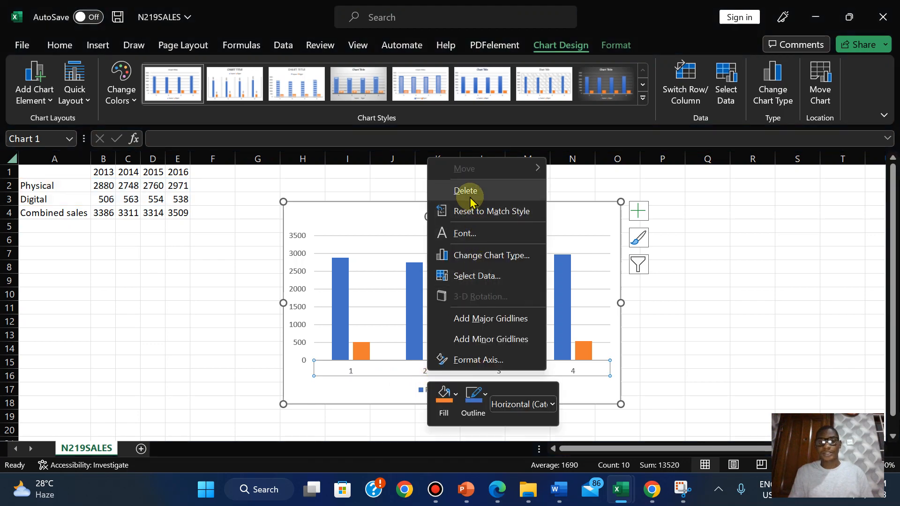
{"action": "left_click", "coordinate": [475, 274]}
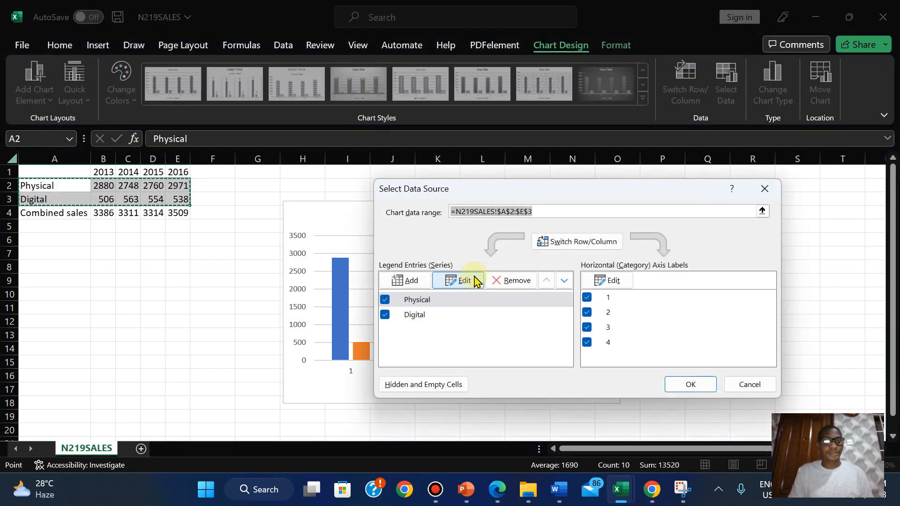
{"action": "left_click", "coordinate": [608, 281]}
{"action": "left_click_drag", "start_coordinate": [101, 170], "coordinate": [181, 171]}
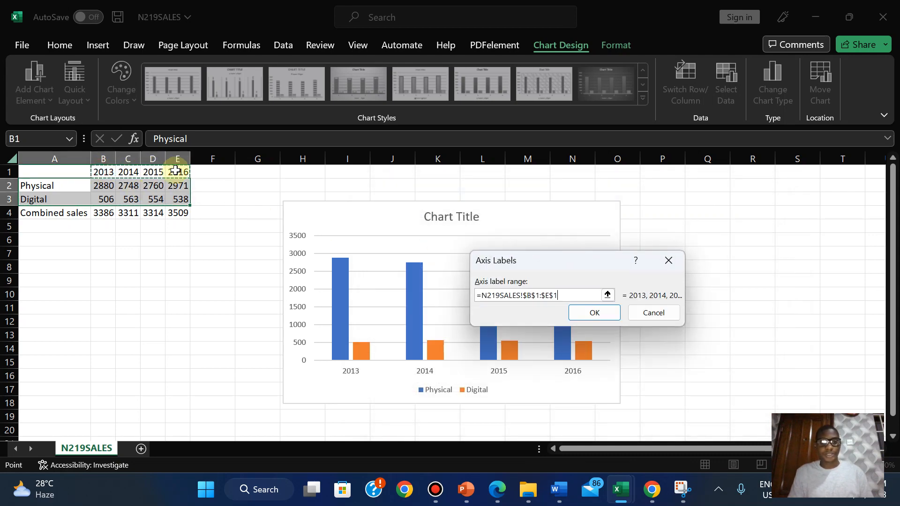
{"action": "left_click", "coordinate": [597, 313]}
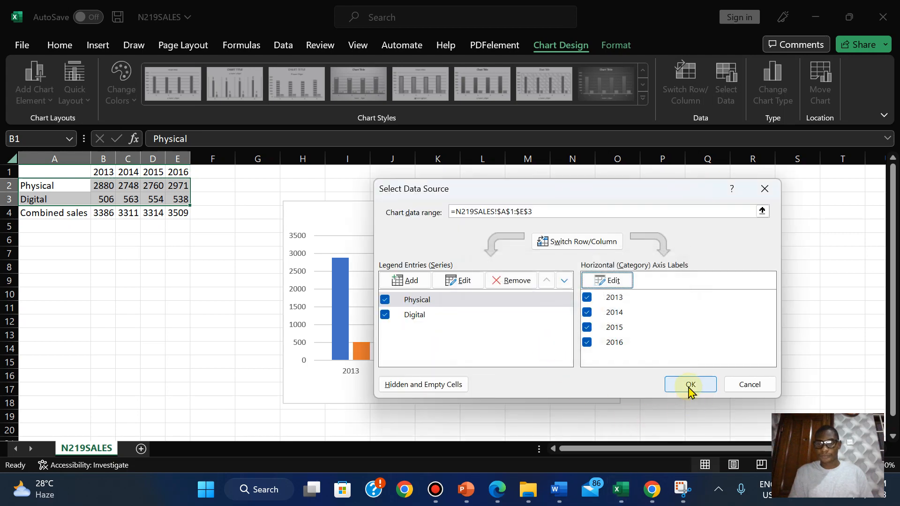
{"action": "left_click", "coordinate": [689, 385]}
- Copy UK BOOK SALES from question 38 in the PDF and replace the chart title in the N219SALES workbook with it
{"action": "left_click", "coordinate": [501, 494]}
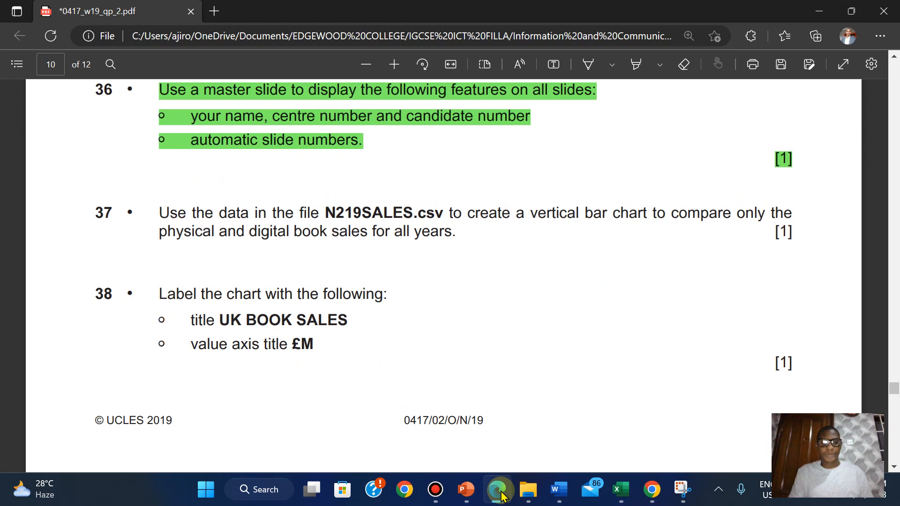
{"action": "left_click_drag", "start_coordinate": [224, 320], "coordinate": [356, 319]}
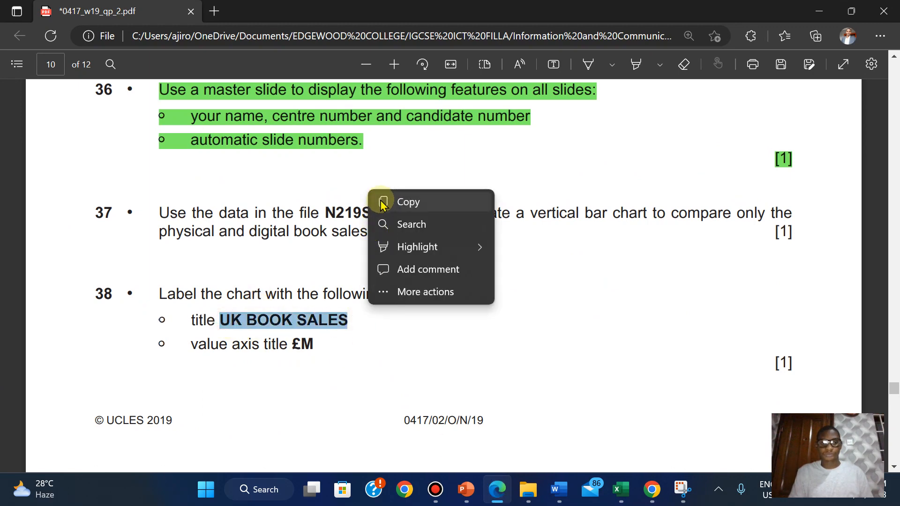
{"action": "left_click", "coordinate": [420, 203]}
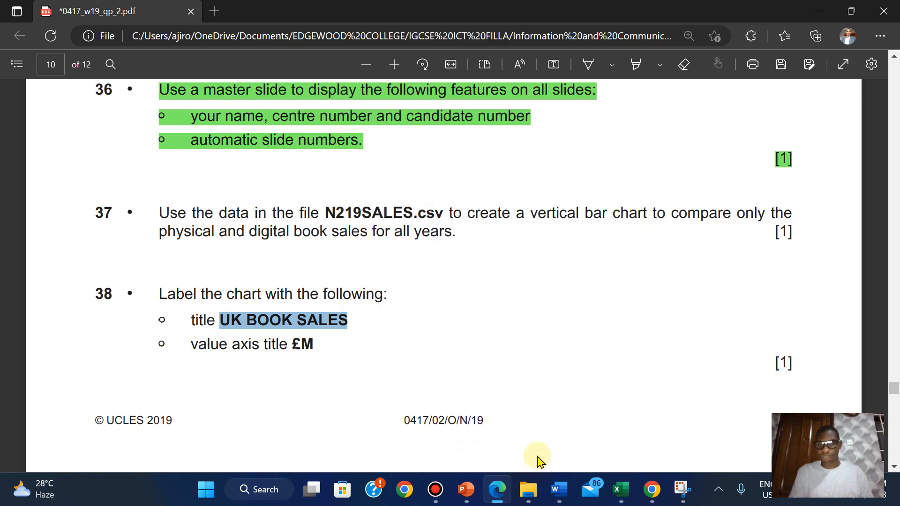
{"action": "mouse_move", "coordinate": [620, 489]}
{"action": "left_click", "coordinate": [671, 431]}
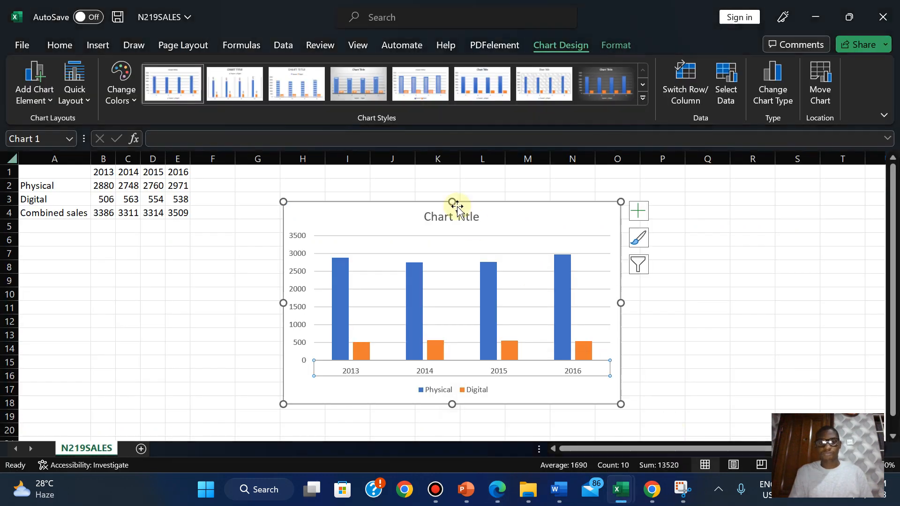
{"action": "left_click", "coordinate": [445, 218]}
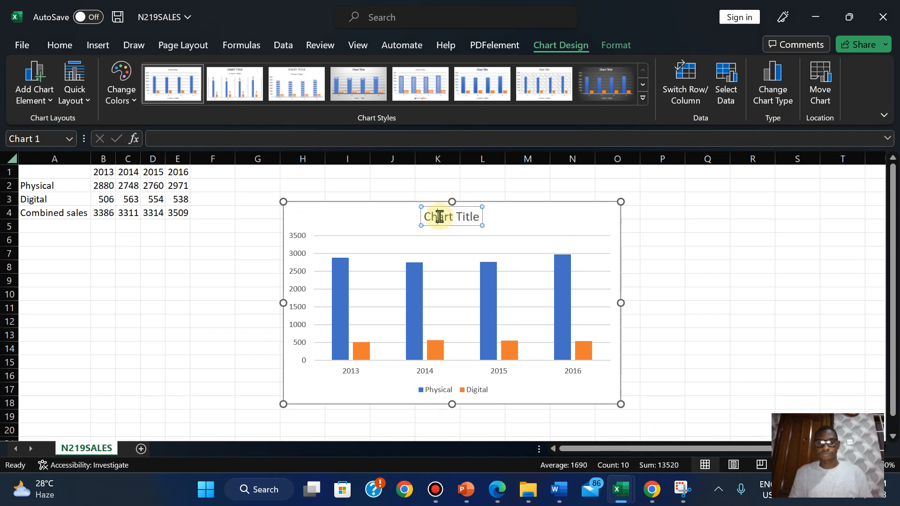
{"action": "triple_click", "coordinate": [440, 216]}
{"action": "key", "text": "ctrl+v"}
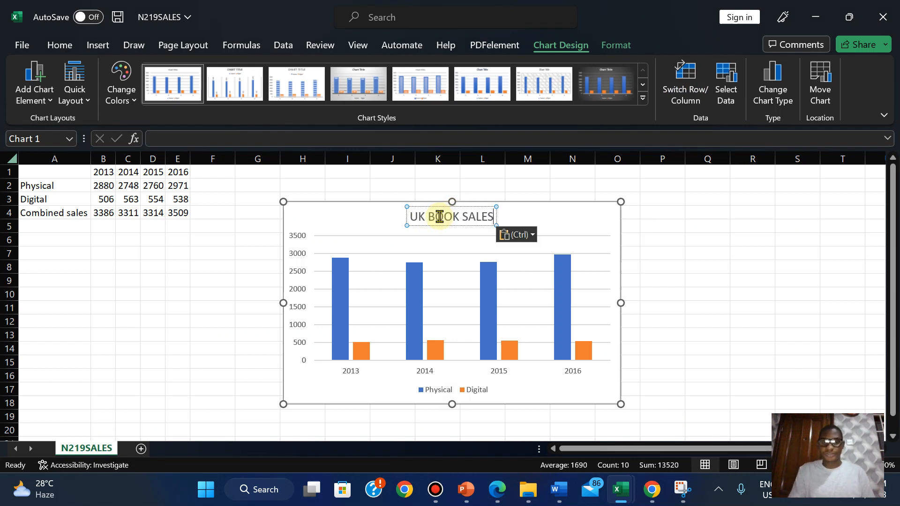
{"action": "left_click", "coordinate": [606, 215]}
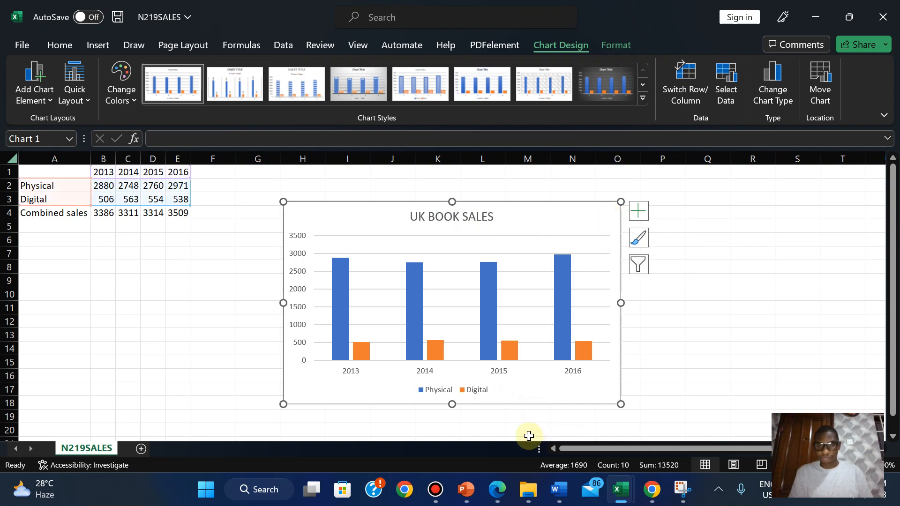
- Select the value axis title text £M in question 38 of the PDF and return to the N219SALES workbook
{"action": "left_click", "coordinate": [499, 491]}
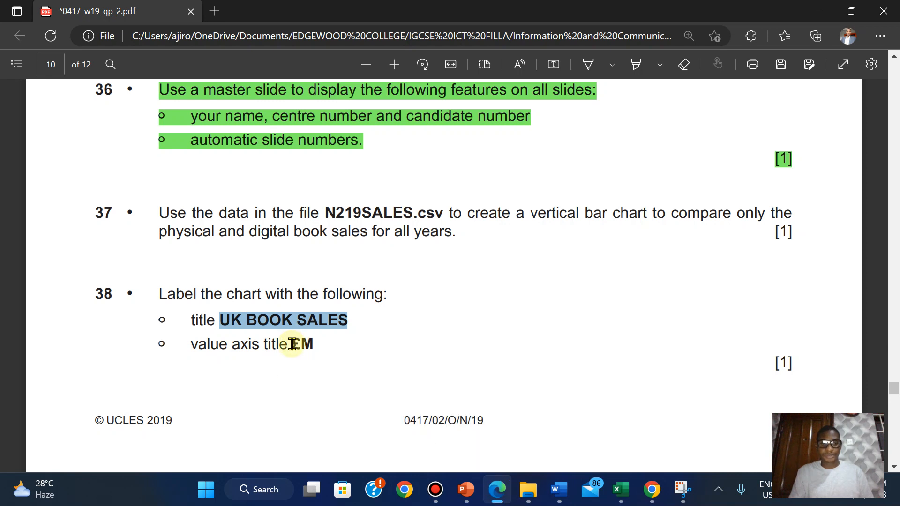
{"action": "left_click_drag", "start_coordinate": [289, 345], "coordinate": [308, 344]}
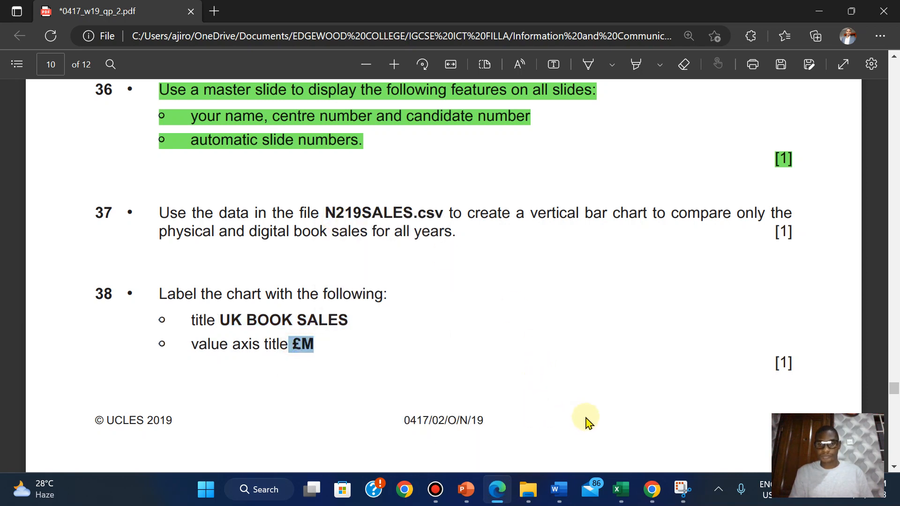
{"action": "mouse_move", "coordinate": [624, 495]}
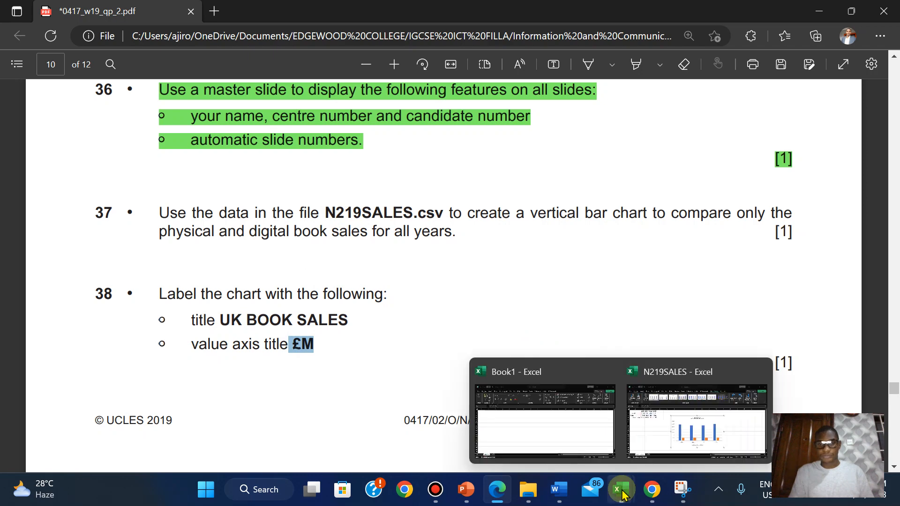
{"action": "left_click", "coordinate": [674, 396]}
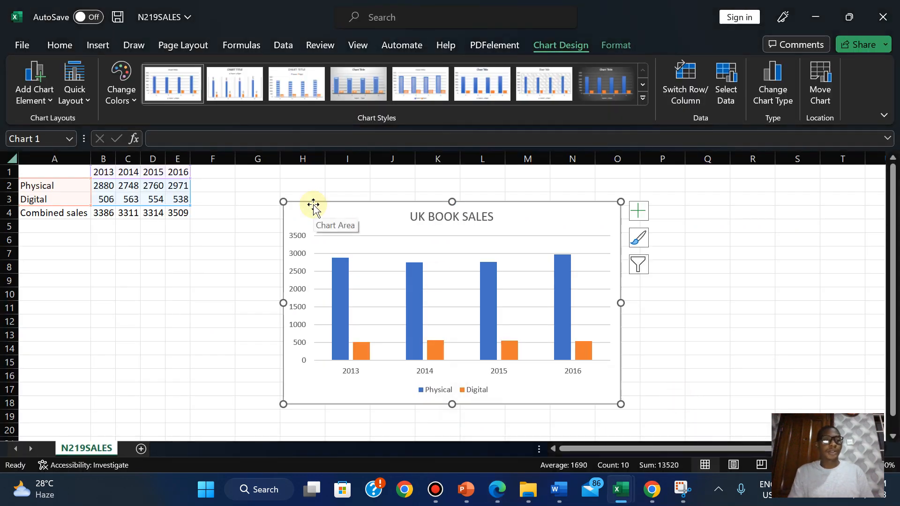
- Add a primary vertical axis title to the UK BOOK SALES chart
{"action": "left_click", "coordinate": [636, 218]}
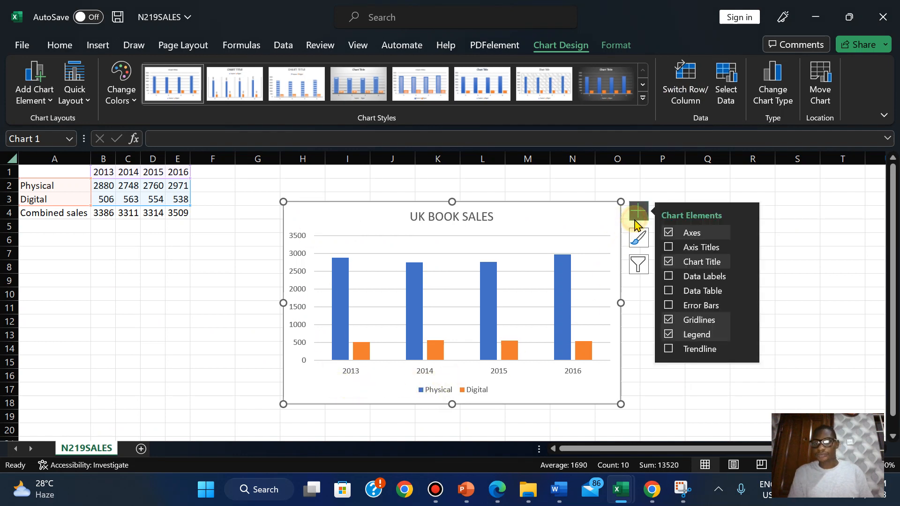
{"action": "left_click", "coordinate": [745, 247]}
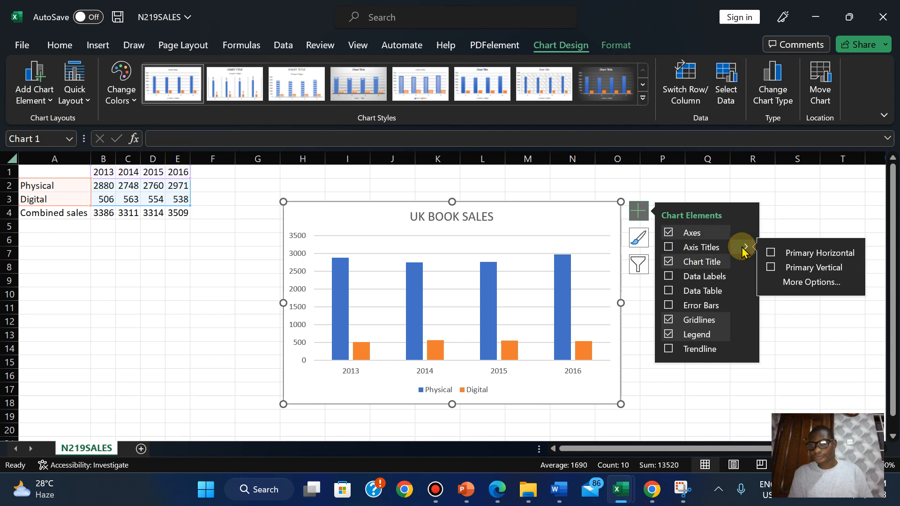
{"action": "left_click", "coordinate": [809, 268]}
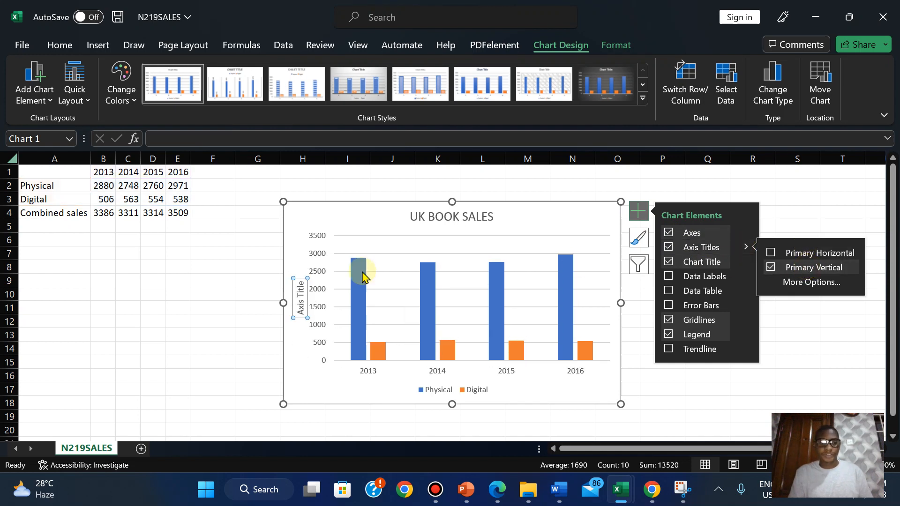
- Replace the vertical axis title placeholder in the UK BOOK SALES chart with the copied text £M
{"action": "double_click", "coordinate": [298, 303]}
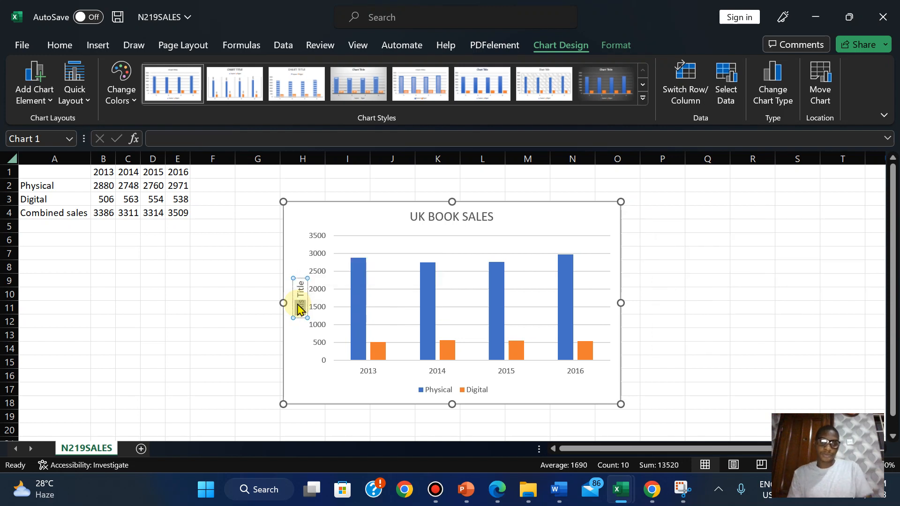
{"action": "key", "text": "ctrl+v"}
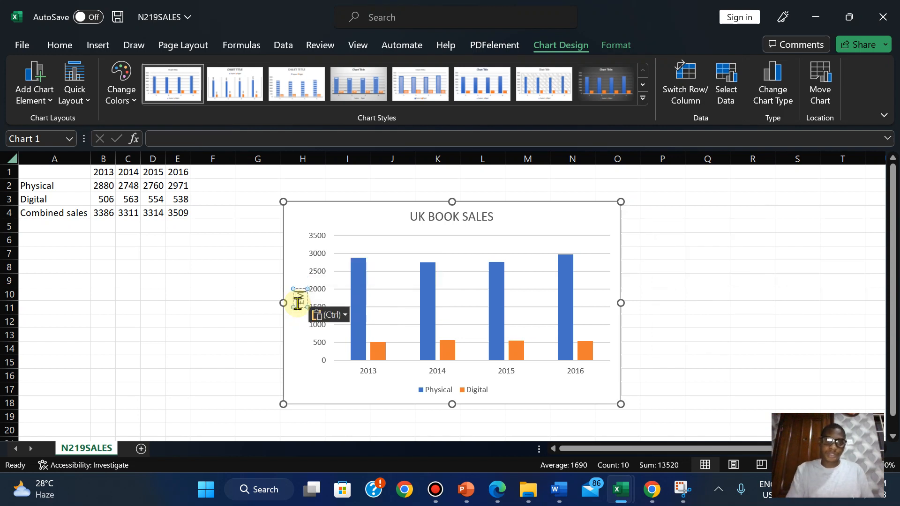
{"action": "left_click", "coordinate": [256, 305]}
{"action": "left_click", "coordinate": [356, 220]}
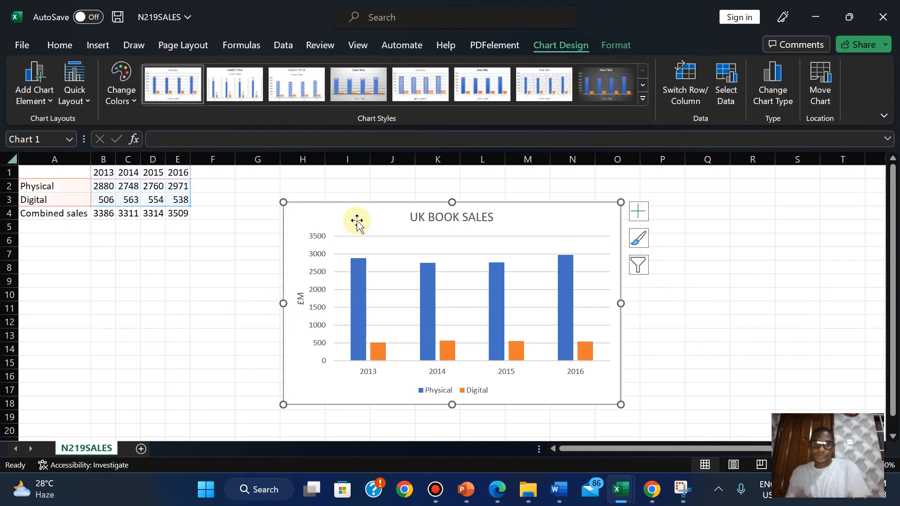
- Switch to the 0417_w19_qp_2 PDF in Edge and highlight the text of questions 37 and 38 in green
{"action": "left_click", "coordinate": [496, 496]}
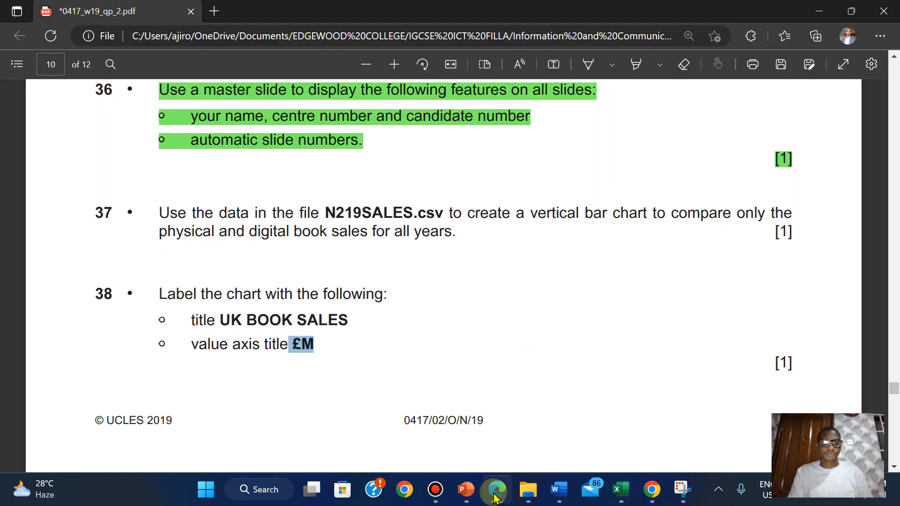
{"action": "left_click", "coordinate": [495, 496]}
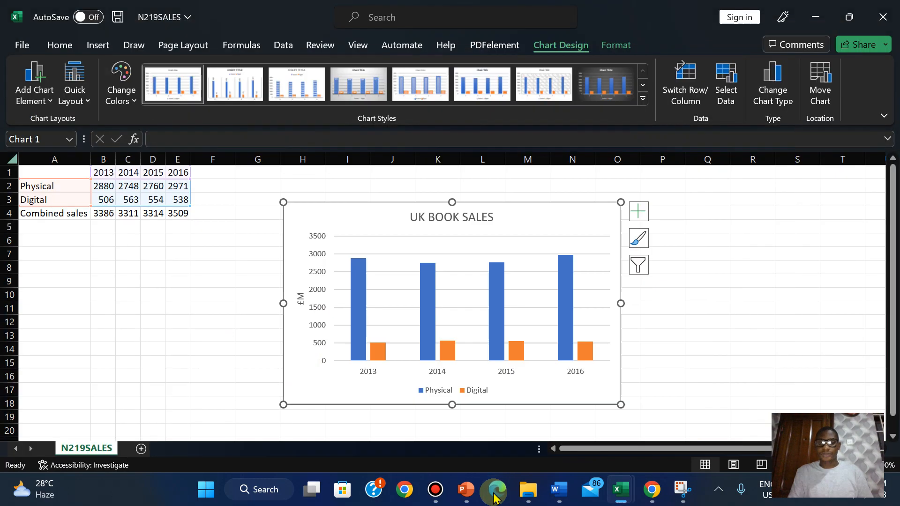
{"action": "left_click", "coordinate": [496, 496]}
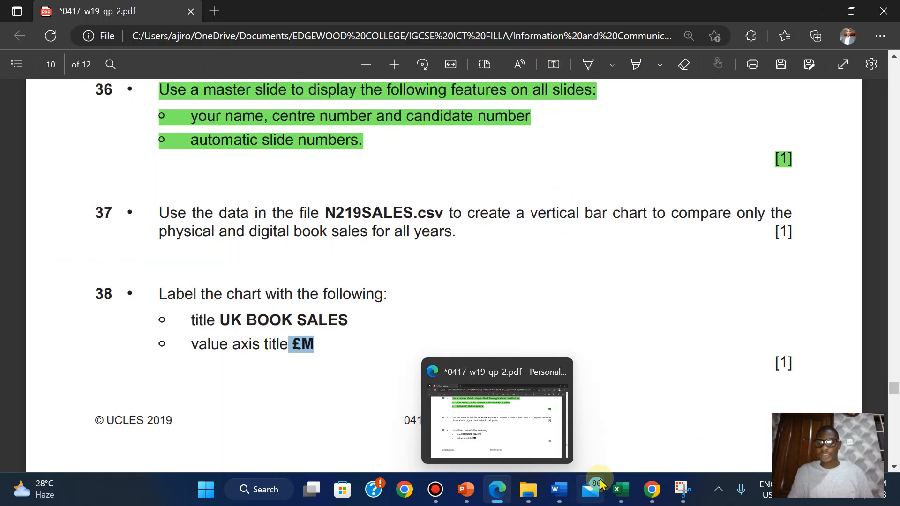
{"action": "left_click", "coordinate": [656, 443]}
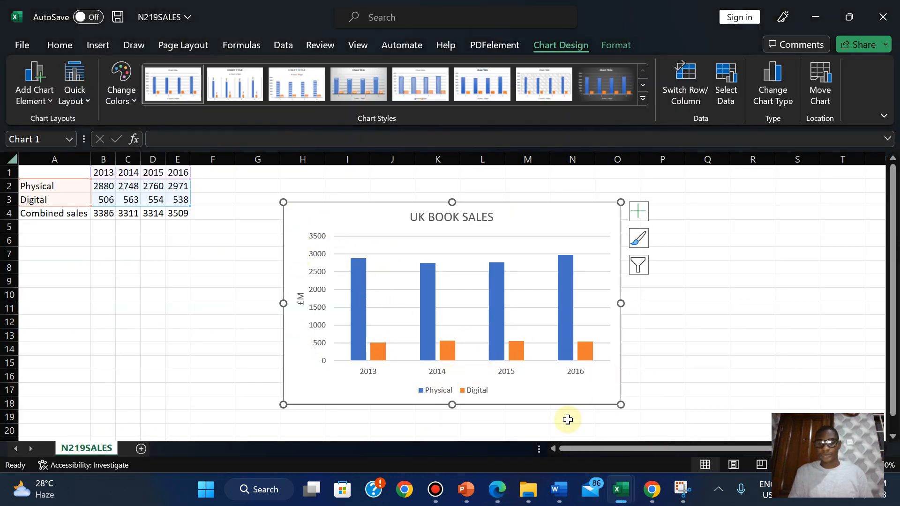
{"action": "left_click", "coordinate": [450, 421]}
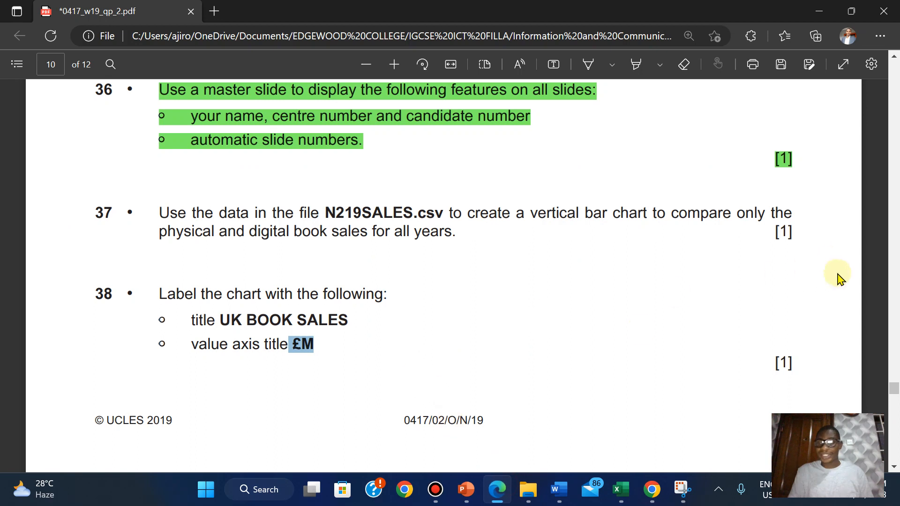
{"action": "left_click_drag", "start_coordinate": [158, 213], "coordinate": [790, 365]}
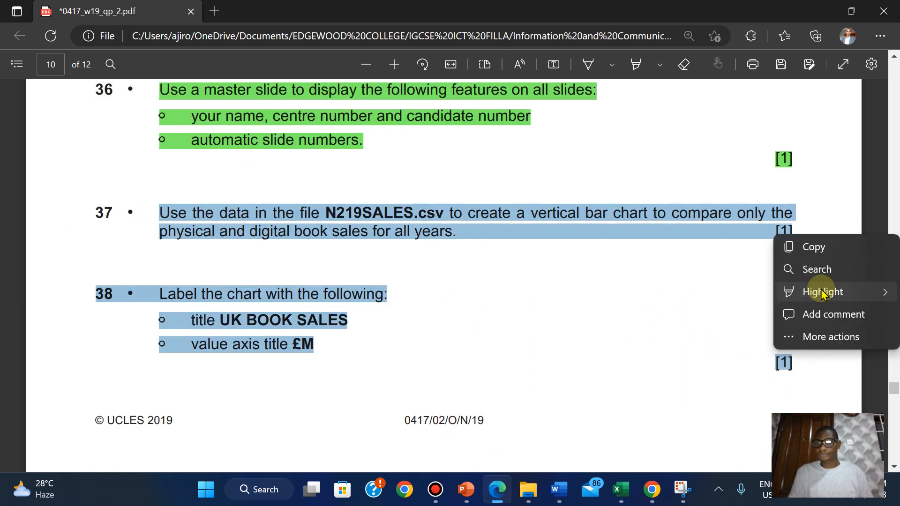
{"action": "mouse_move", "coordinate": [822, 293]}
{"action": "left_click", "coordinate": [702, 315]}
- Read question 39 in the PDF, then add Outside End data labels to the bars of the chart in the N219SALES workbook
{"action": "scroll", "coordinate": [703, 322], "scroll_direction": "down", "scroll_amount": 2}
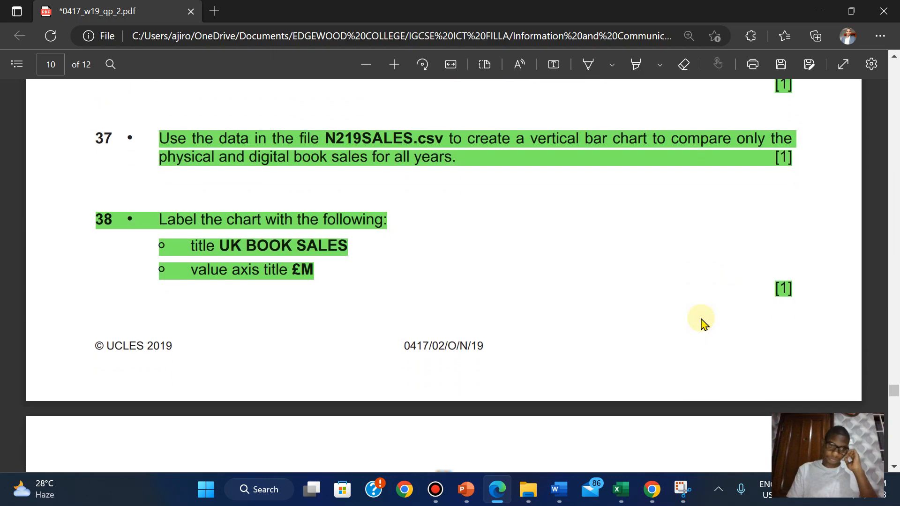
{"action": "scroll", "coordinate": [704, 322], "scroll_direction": "down", "scroll_amount": 5}
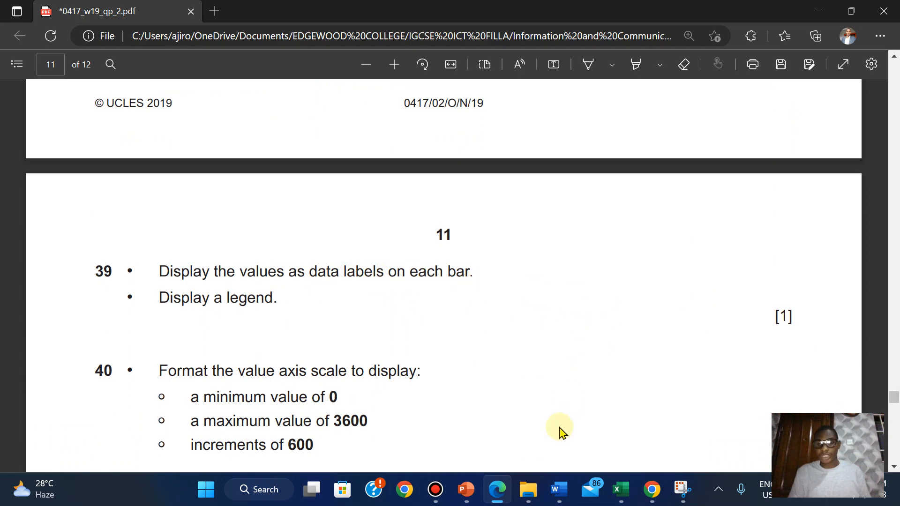
{"action": "mouse_move", "coordinate": [621, 490]}
{"action": "left_click", "coordinate": [671, 430]}
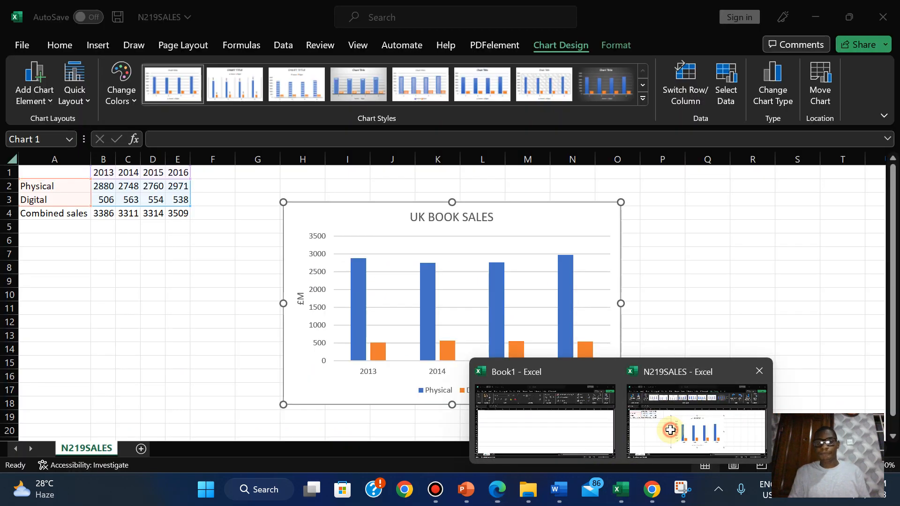
{"action": "left_click", "coordinate": [640, 214]}
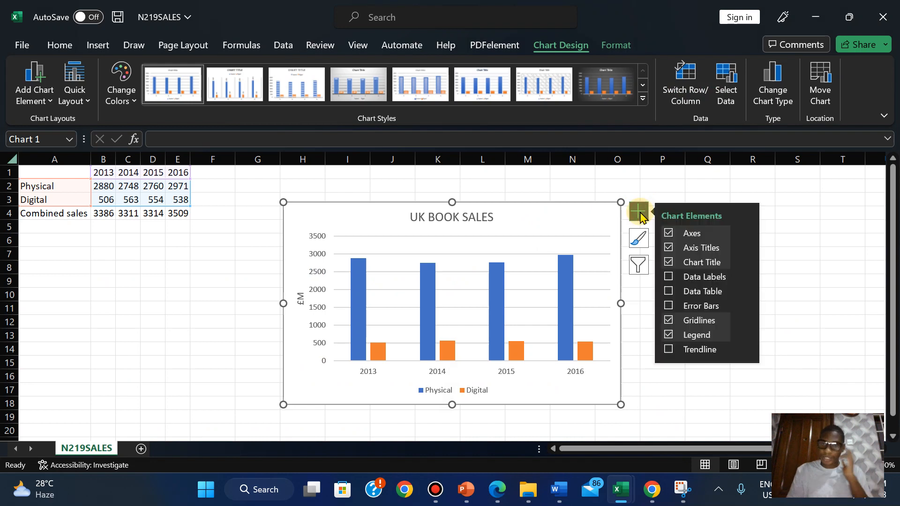
{"action": "left_click", "coordinate": [743, 277]}
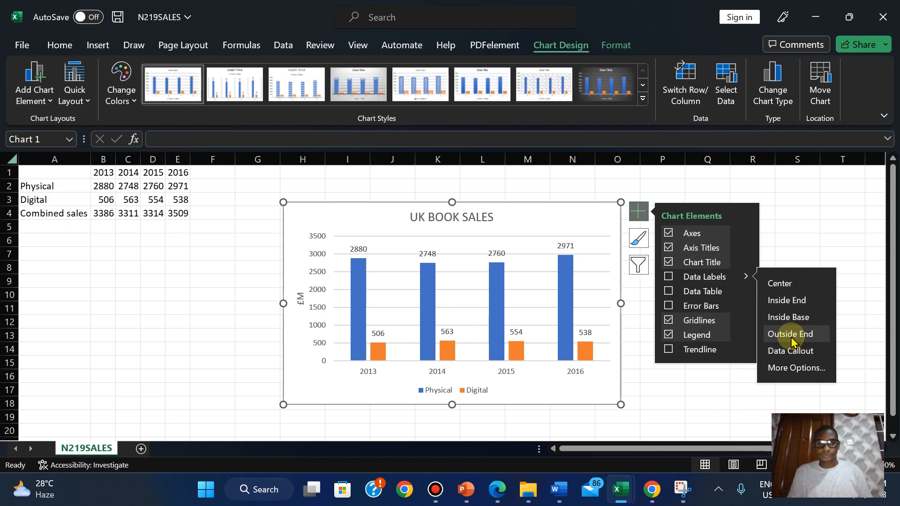
{"action": "left_click", "coordinate": [791, 339]}
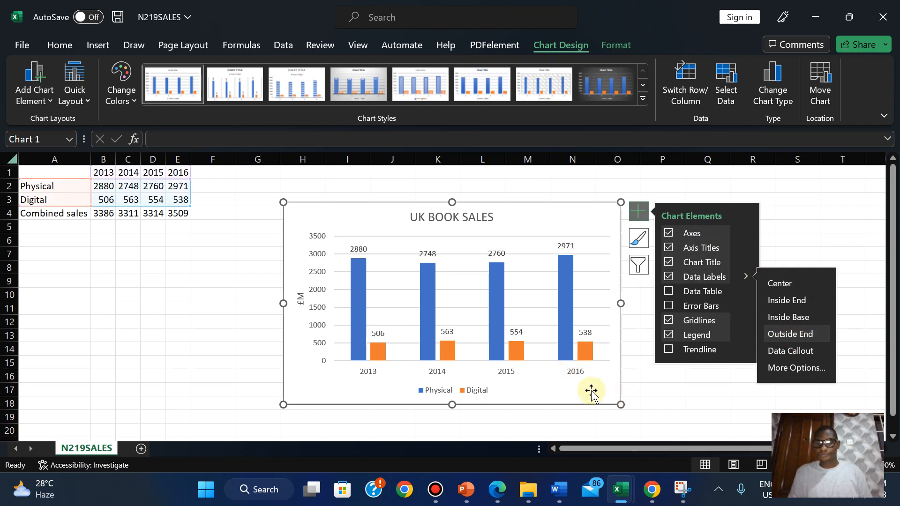
- Switch to the PDF in Edge and highlight the text of question 39 in green
{"action": "left_click", "coordinate": [498, 497]}
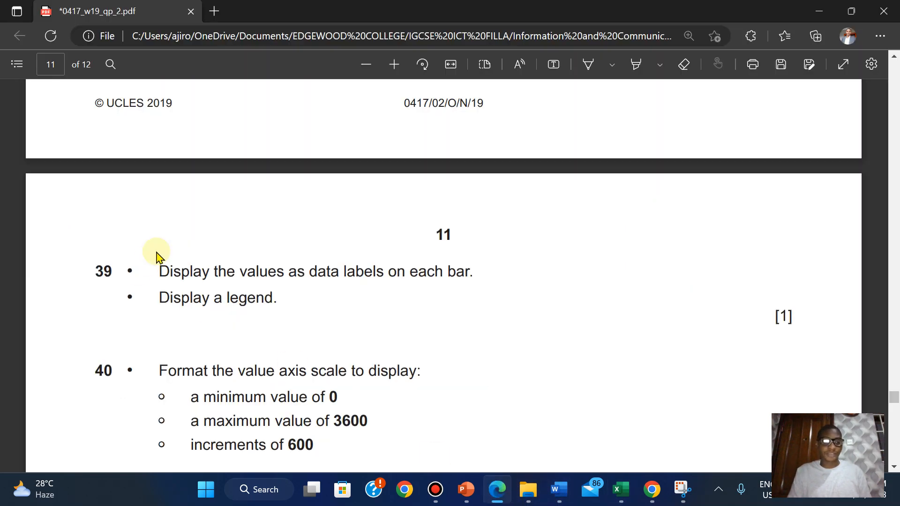
{"action": "left_click_drag", "start_coordinate": [159, 266], "coordinate": [776, 323]}
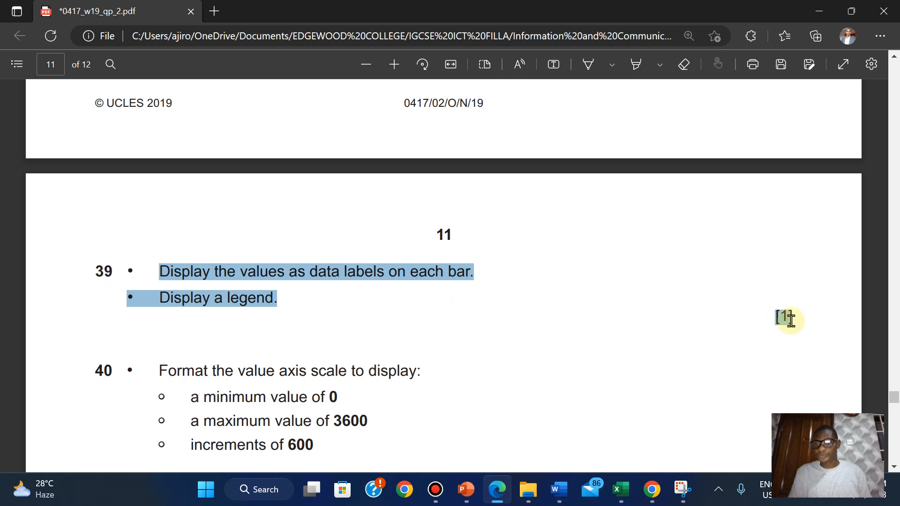
{"action": "mouse_move", "coordinate": [796, 247]}
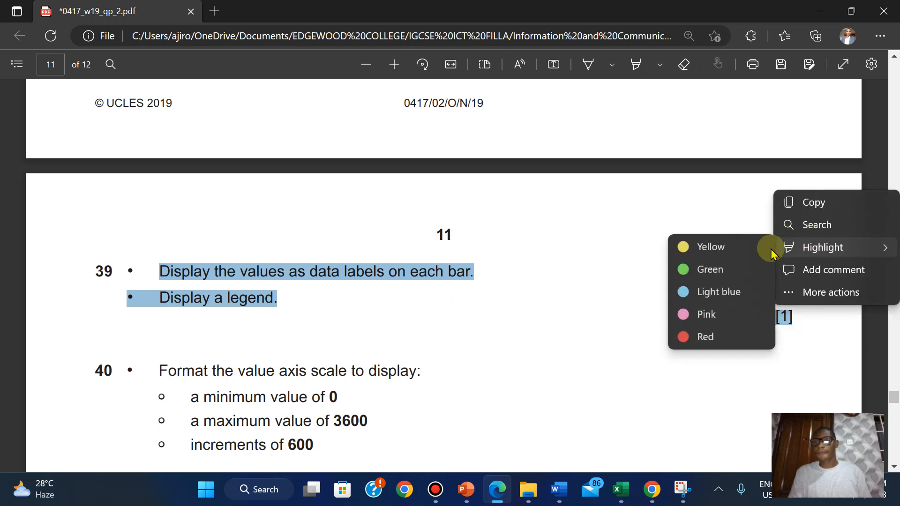
{"action": "left_click", "coordinate": [702, 270]}
- Go on to question 40 in the PDF, return to the N219SALES workbook and open the Format Axis settings for the chart's value axis
{"action": "scroll", "coordinate": [702, 272], "scroll_direction": "down", "scroll_amount": 4}
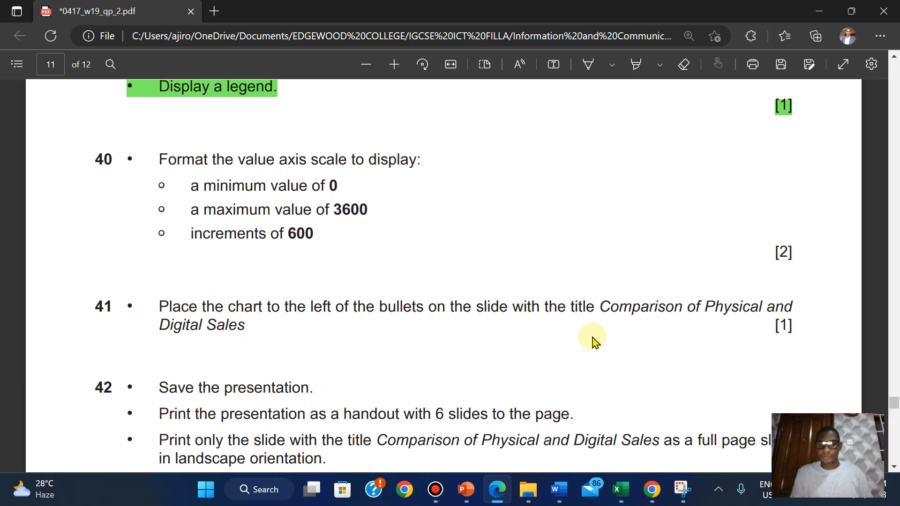
{"action": "mouse_move", "coordinate": [621, 489]}
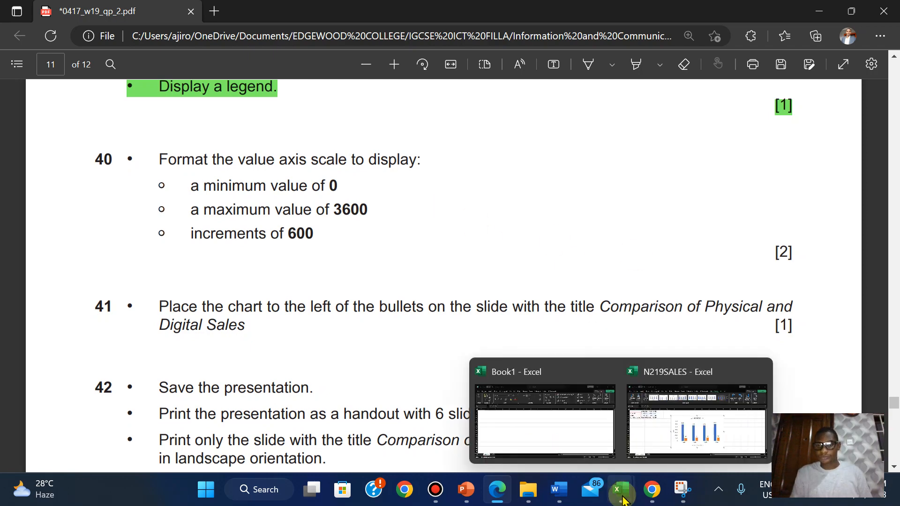
{"action": "left_click", "coordinate": [679, 416]}
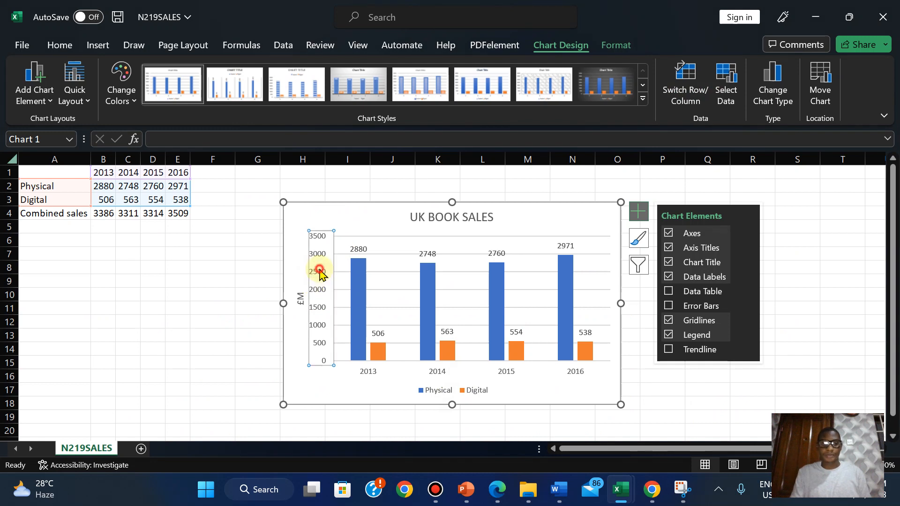
{"action": "right_click", "coordinate": [320, 273]}
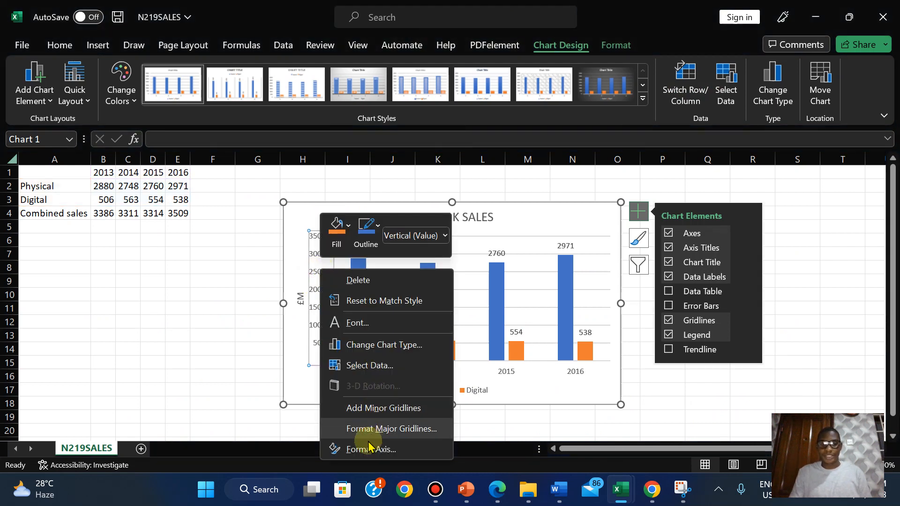
{"action": "left_click", "coordinate": [368, 450]}
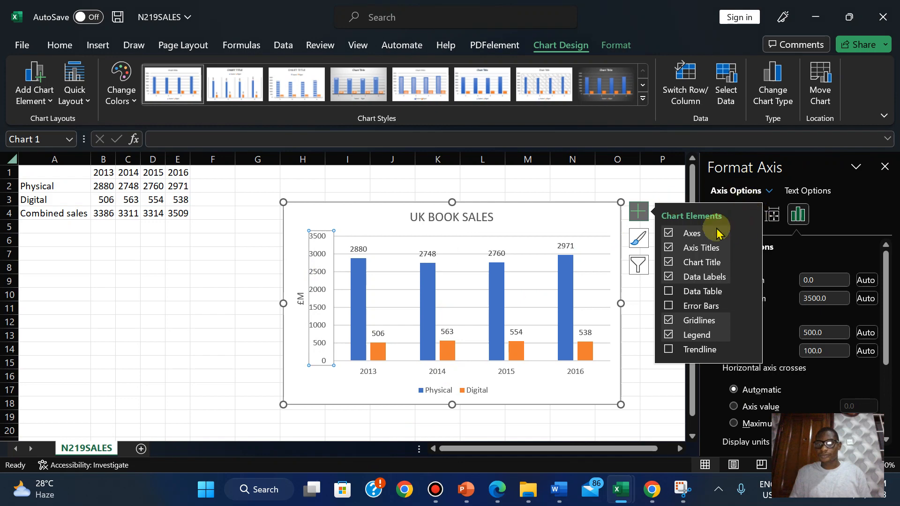
{"action": "left_click", "coordinate": [642, 218]}
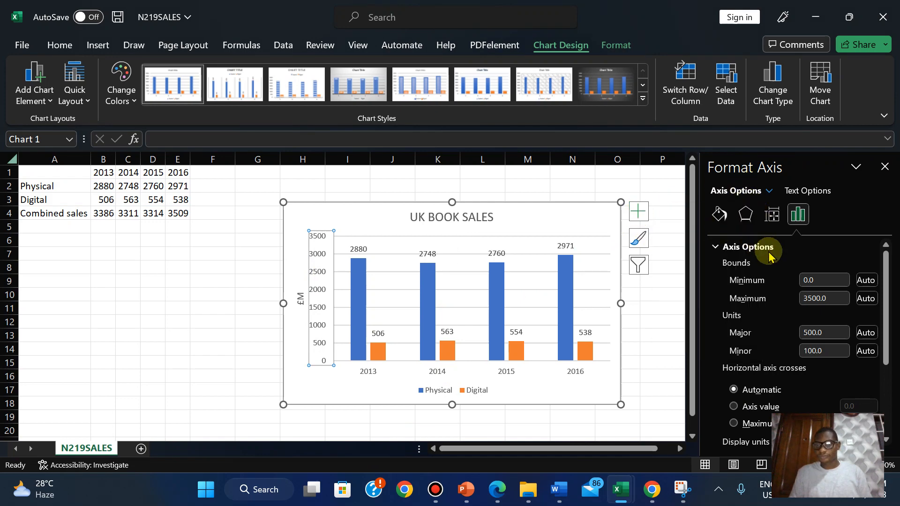
- Check the maximum value in question 40 of the PDF and set the value axis maximum bound to 3600 in the workbook
{"action": "left_click", "coordinate": [498, 490]}
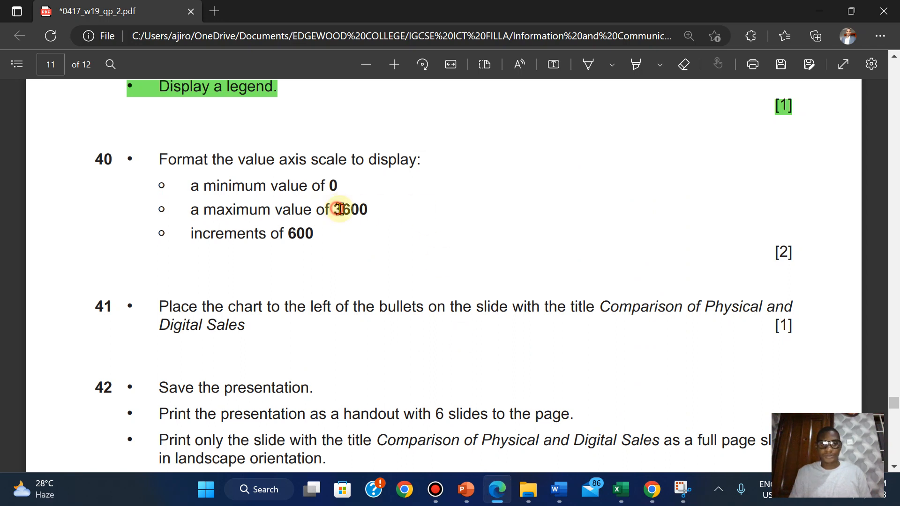
{"action": "left_click_drag", "start_coordinate": [340, 209], "coordinate": [374, 209]}
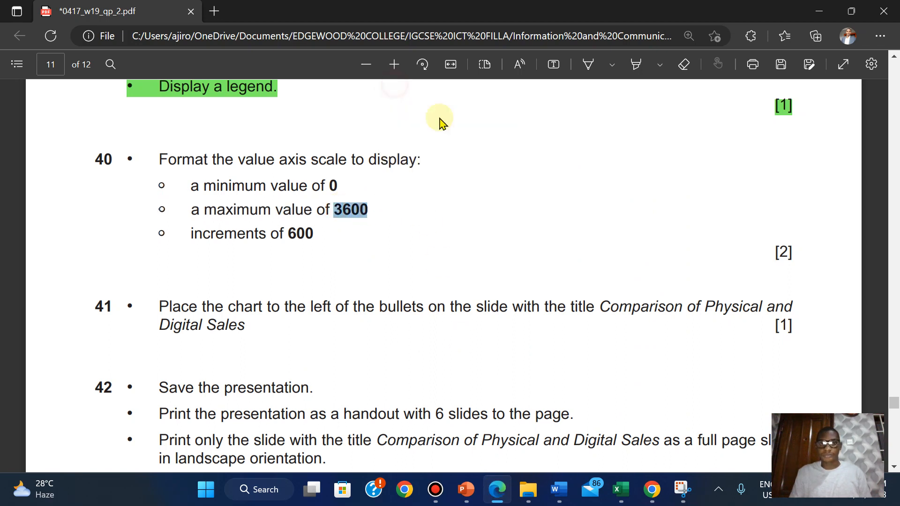
{"action": "mouse_move", "coordinate": [619, 490]}
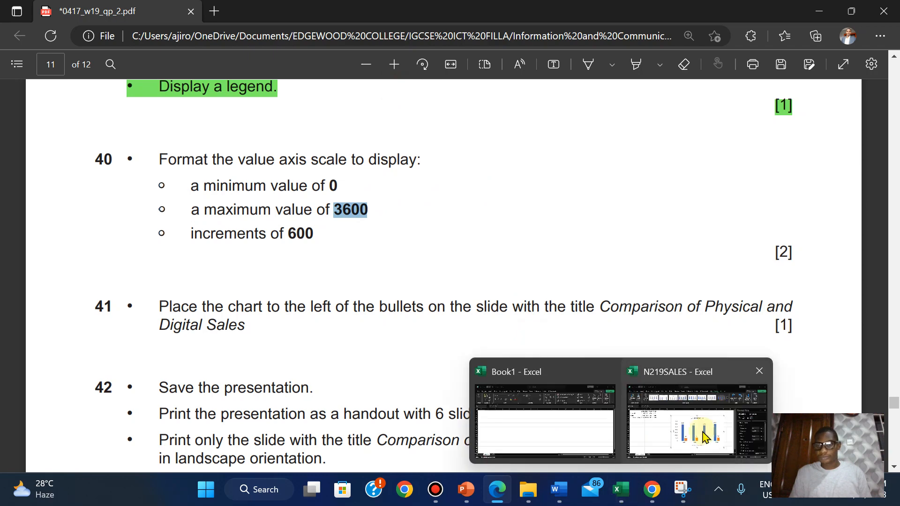
{"action": "left_click", "coordinate": [704, 436]}
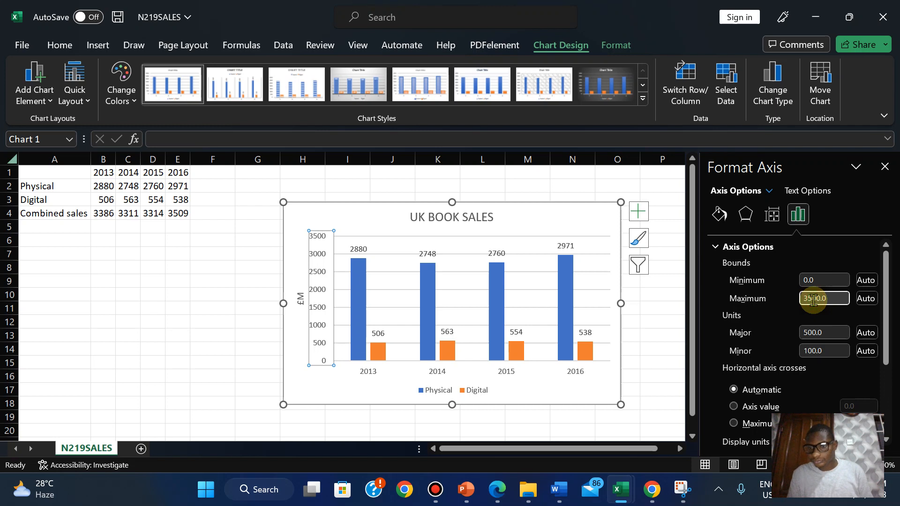
{"action": "left_click", "coordinate": [813, 299]}
{"action": "key", "text": "BackSpace"}
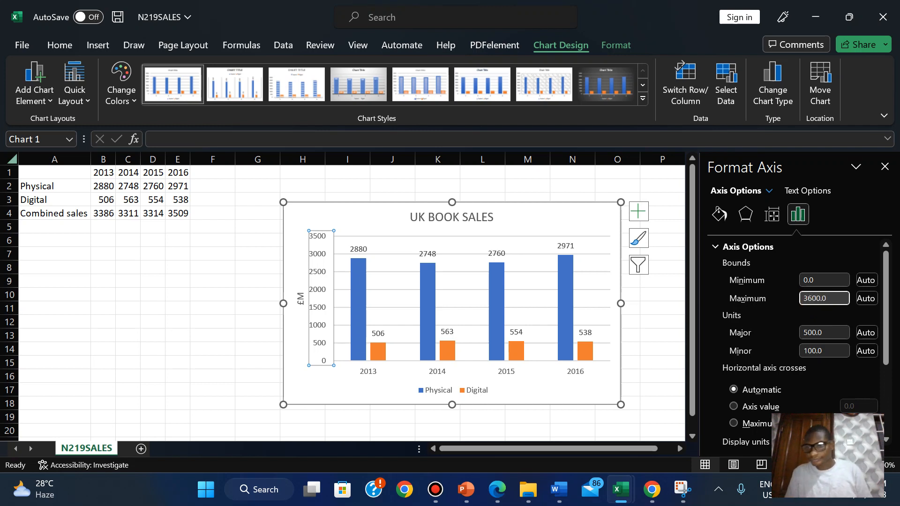
- Set the major unit of the chart's value axis to 600
{"action": "left_click", "coordinate": [807, 334]}
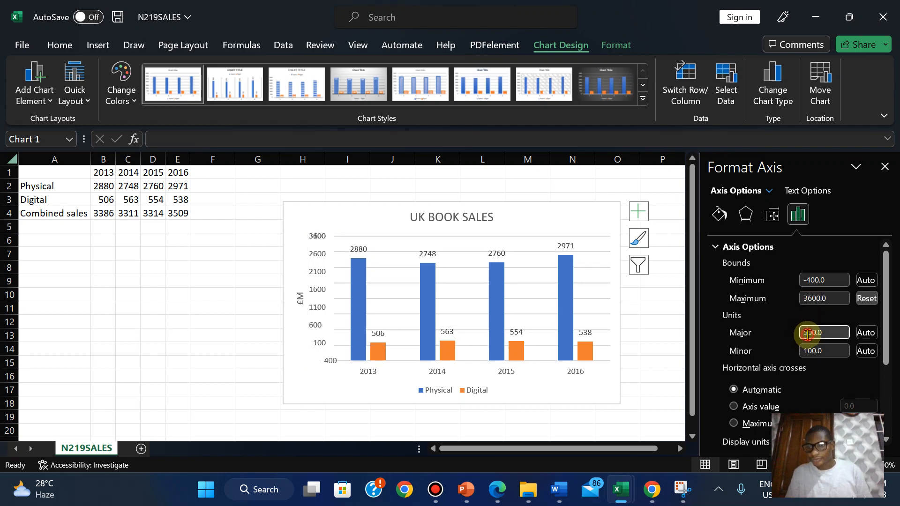
{"action": "key", "text": "BackSpace"}
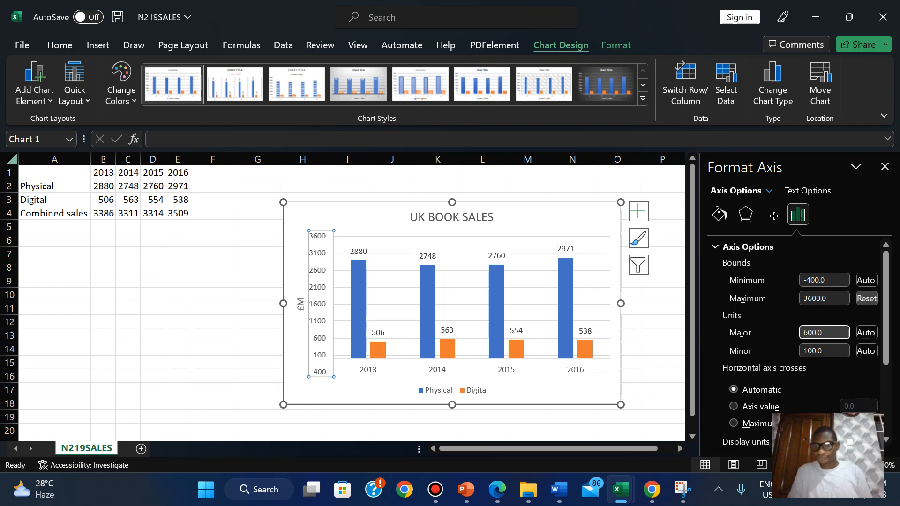
{"action": "type", "text": "6"}
{"action": "left_click", "coordinate": [589, 387]}
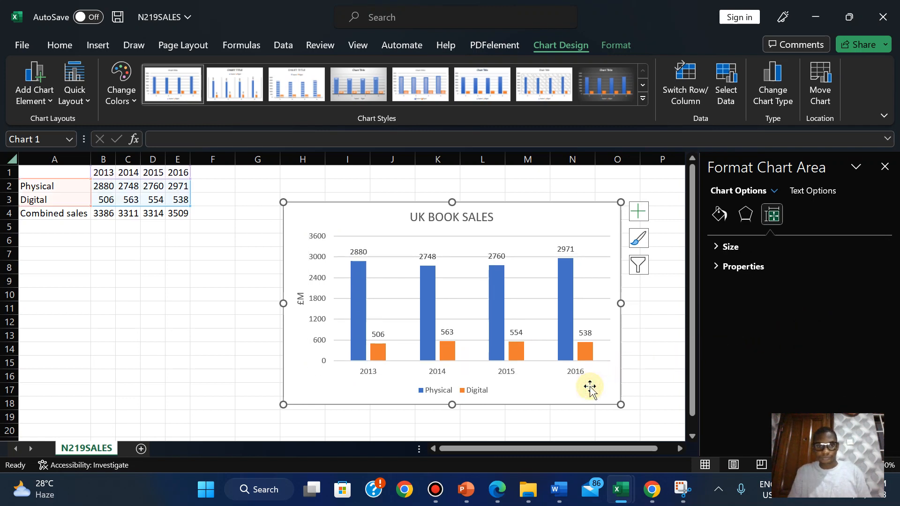
- Compare the chart's value axis scale with the requirements of question 40 in the PDF
{"action": "left_click", "coordinate": [498, 489]}
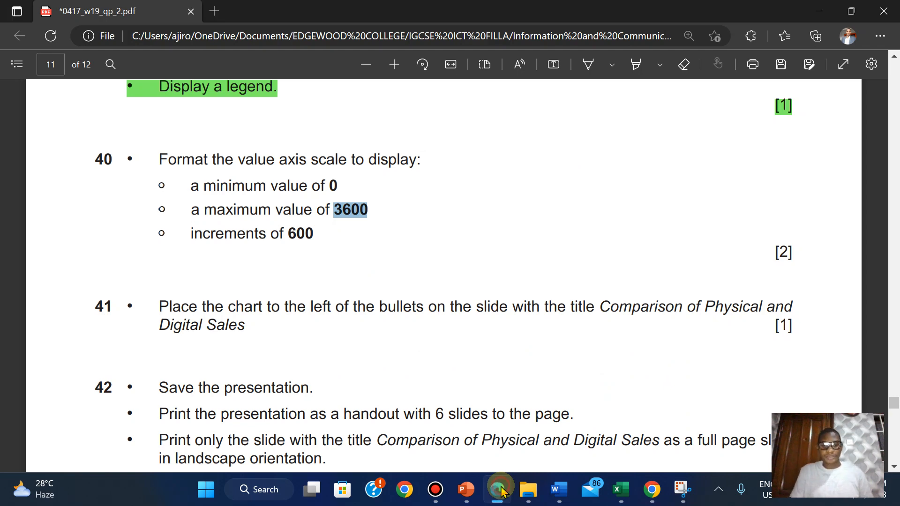
{"action": "left_click", "coordinate": [499, 489]}
{"action": "left_click", "coordinate": [499, 490]}
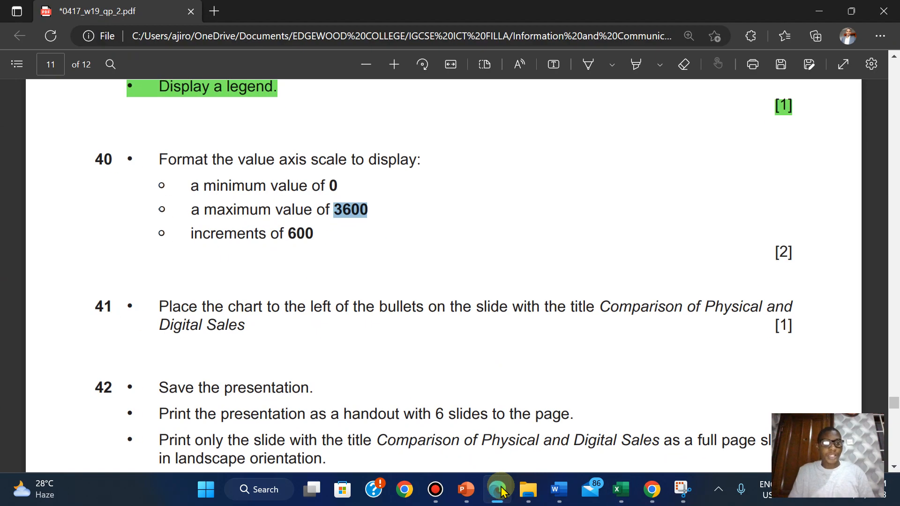
{"action": "left_click", "coordinate": [498, 490]}
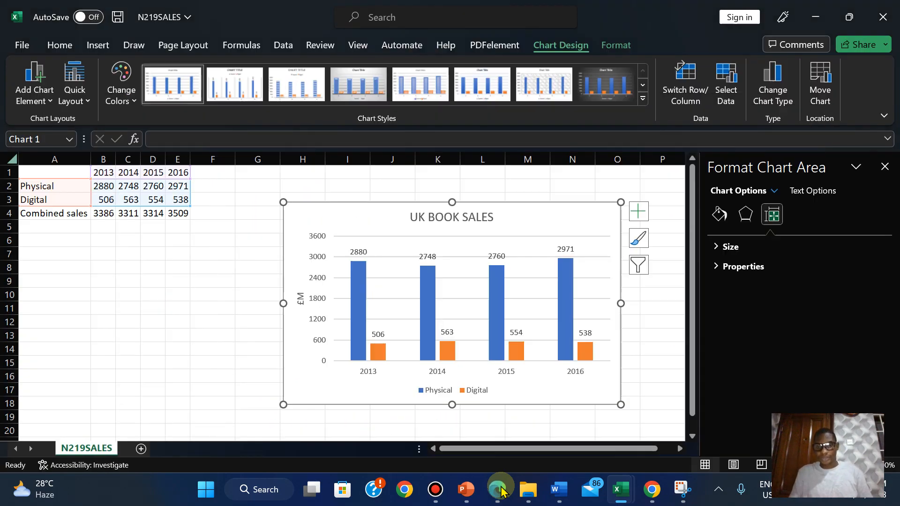
- Highlight question 40 in green in the 0417_w19_qp_2 PDF and go on to question 41
{"action": "left_click", "coordinate": [498, 490]}
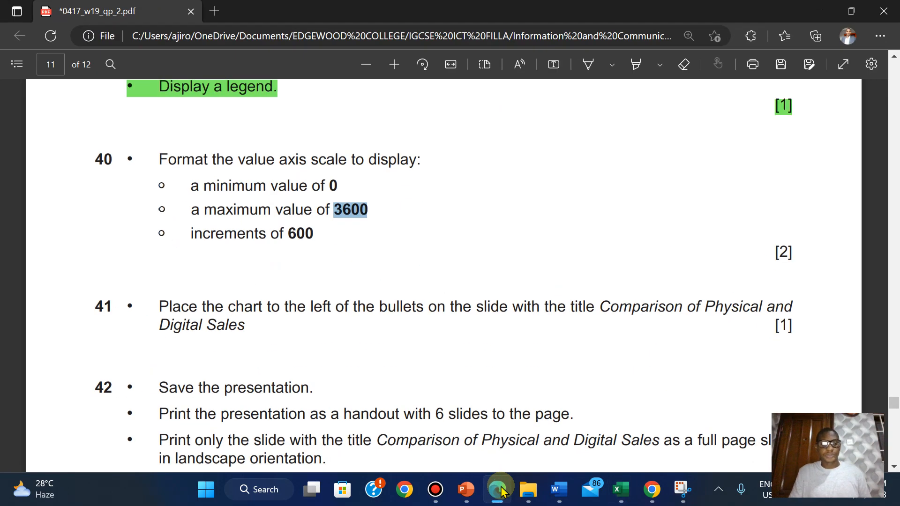
{"action": "left_click_drag", "start_coordinate": [161, 157], "coordinate": [789, 252]}
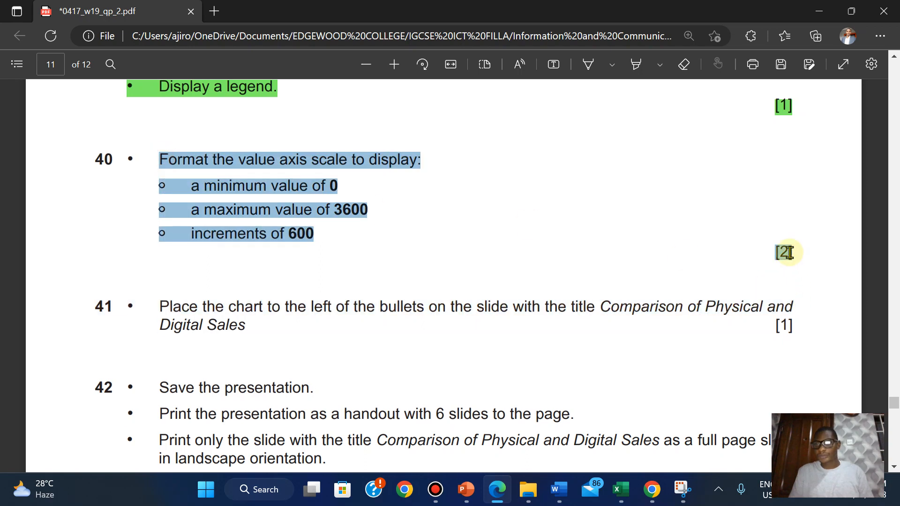
{"action": "mouse_move", "coordinate": [788, 178]}
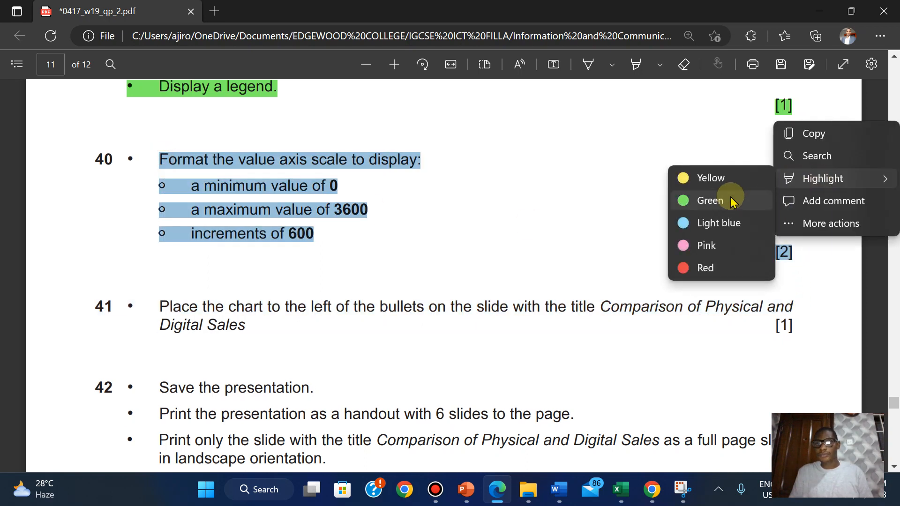
{"action": "left_click", "coordinate": [733, 201]}
{"action": "scroll", "coordinate": [720, 202], "scroll_direction": "down", "scroll_amount": 3}
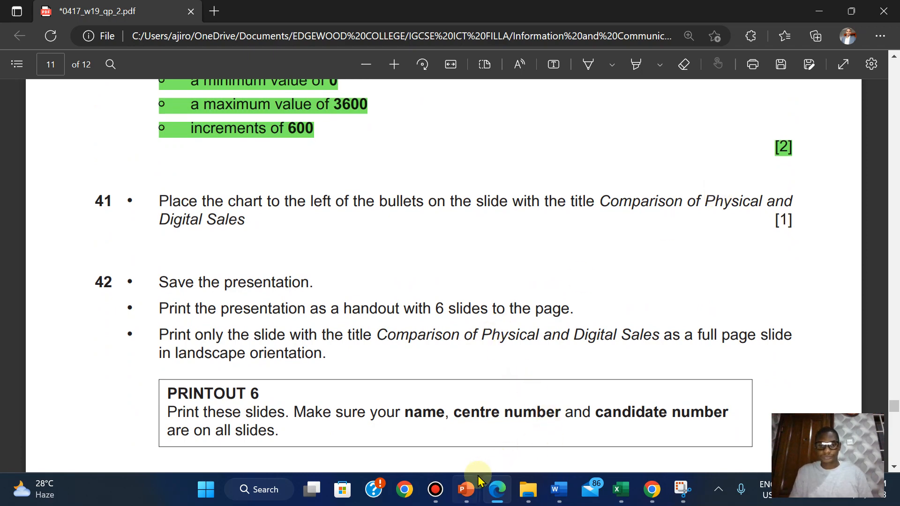
- Return to the N219SALES workbook, close the chart area formatting settings and copy the UK BOOK SALES chart
{"action": "mouse_move", "coordinate": [619, 488]}
{"action": "left_click", "coordinate": [669, 442]}
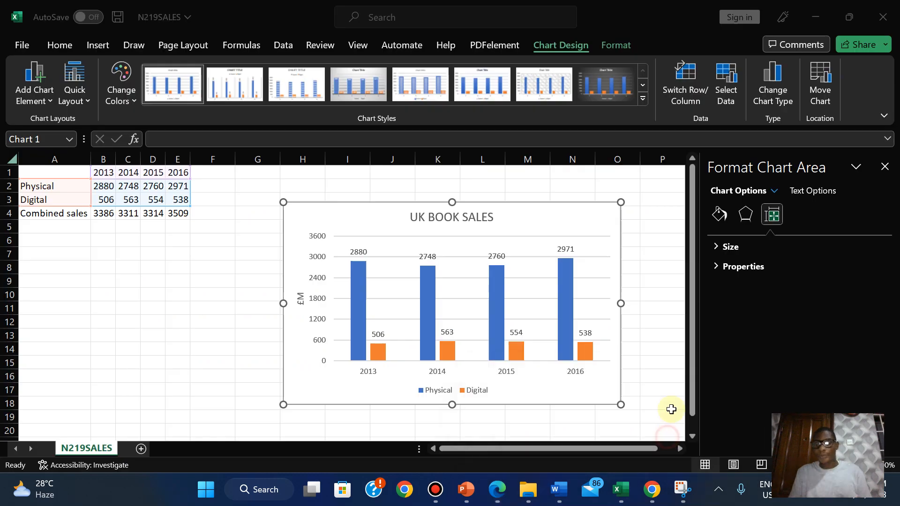
{"action": "left_click", "coordinate": [890, 167]}
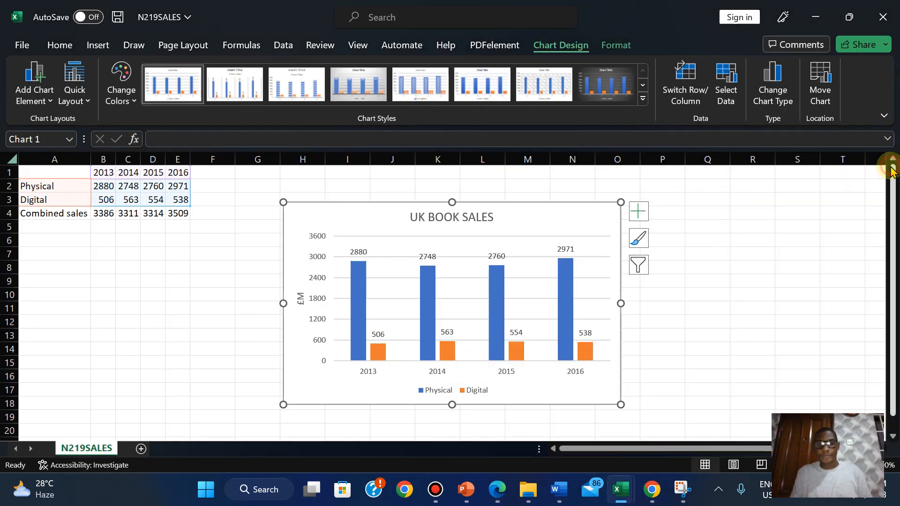
{"action": "right_click", "coordinate": [569, 216]}
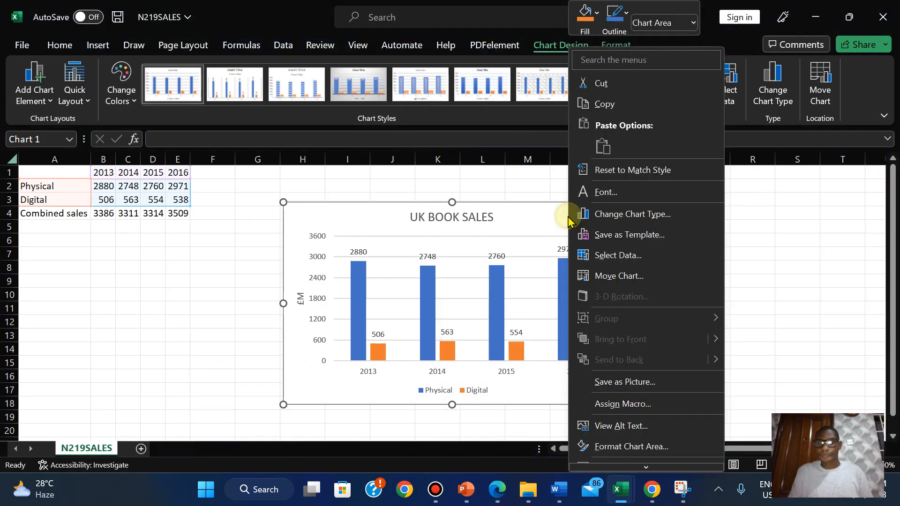
{"action": "left_click", "coordinate": [623, 101]}
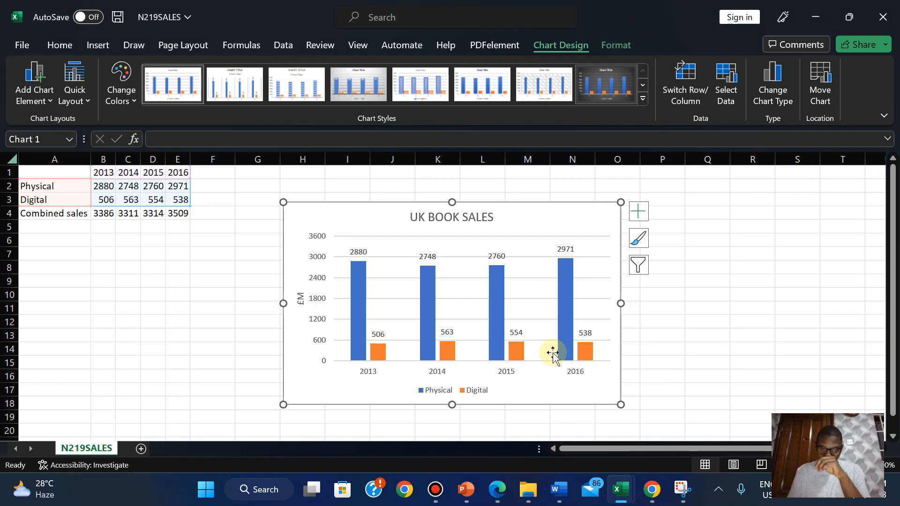
- Switch to the N219PRES presentation in Normal view, open the Comparison of Physical and Digital Sales slide and check question 41 in the PDF
{"action": "left_click", "coordinate": [499, 486]}
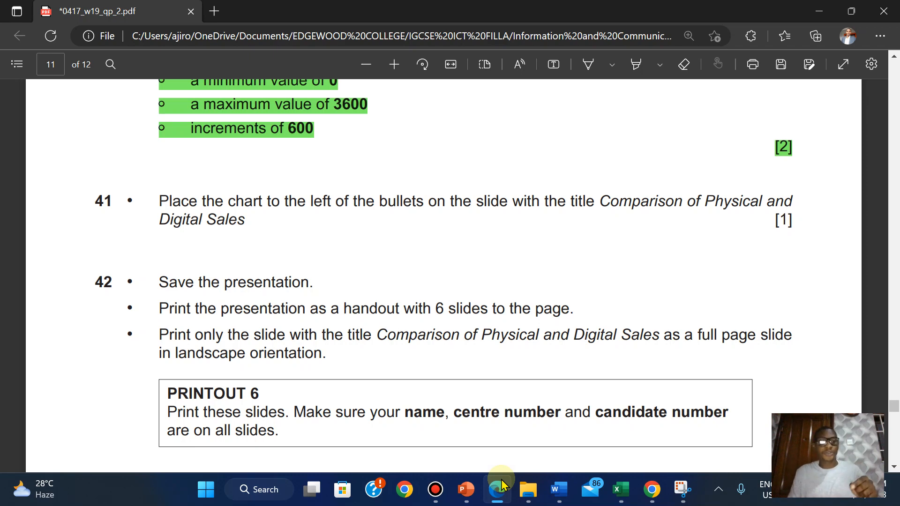
{"action": "mouse_move", "coordinate": [473, 490]}
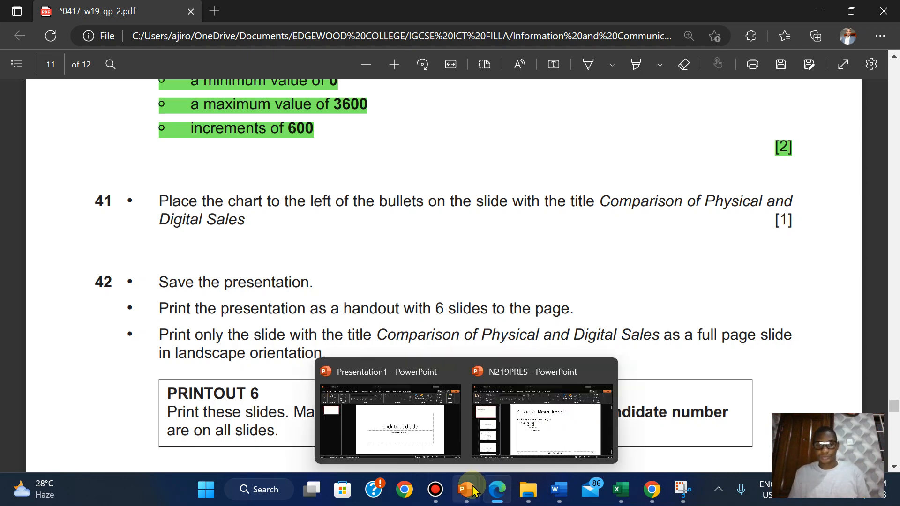
{"action": "left_click", "coordinate": [558, 419]}
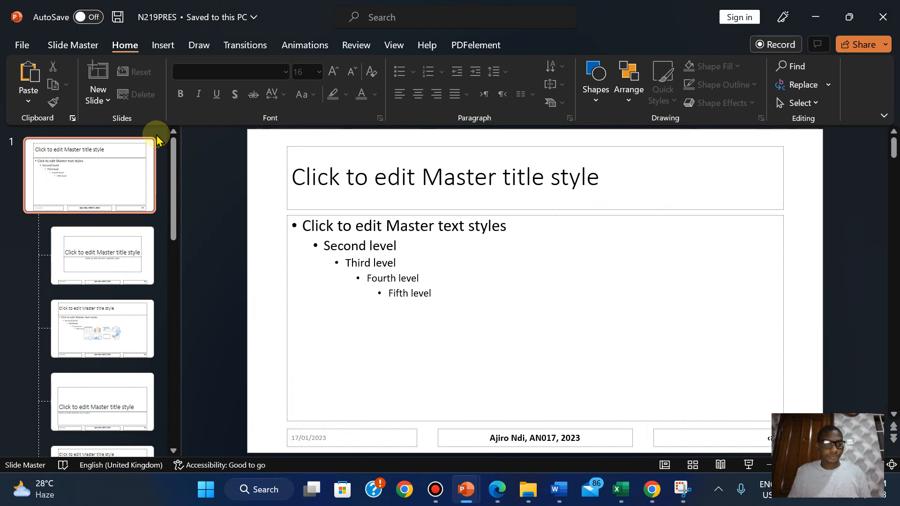
{"action": "left_click", "coordinate": [394, 44]}
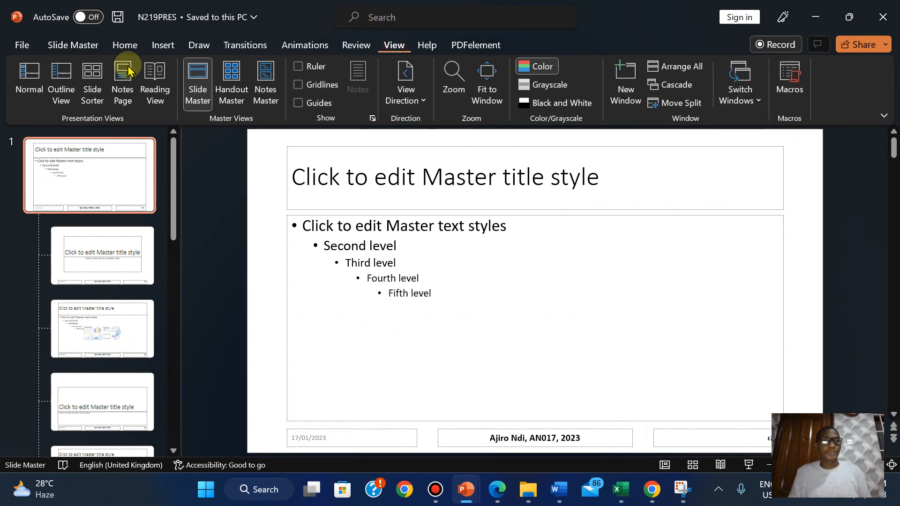
{"action": "left_click", "coordinate": [29, 72]}
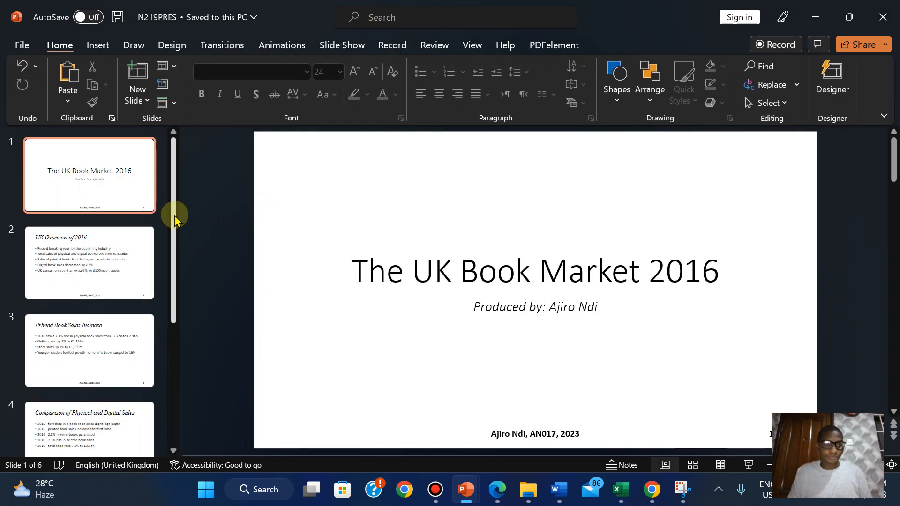
{"action": "left_click_drag", "start_coordinate": [174, 215], "coordinate": [169, 338]}
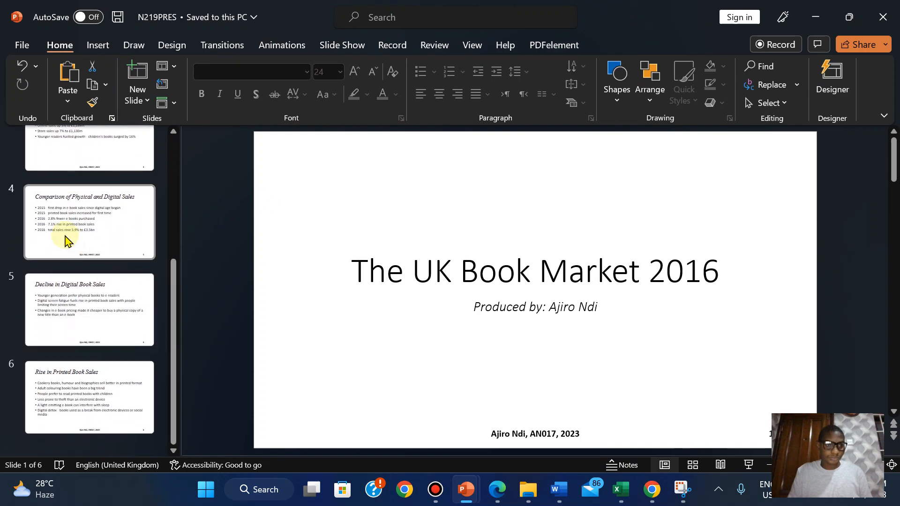
{"action": "left_click", "coordinate": [65, 241]}
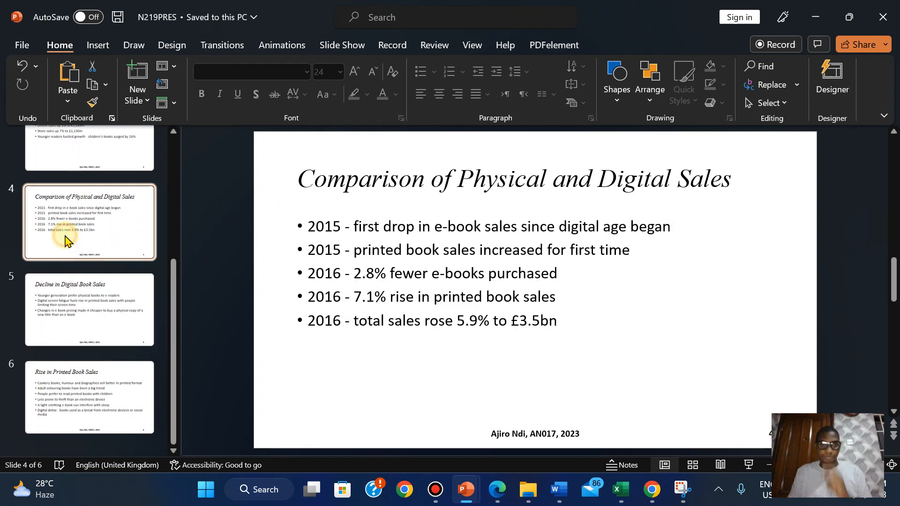
{"action": "left_click", "coordinate": [494, 502]}
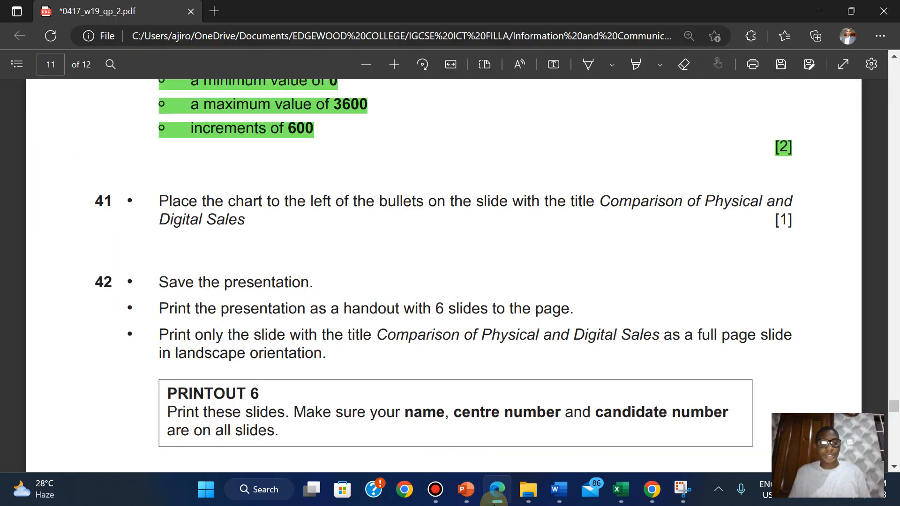
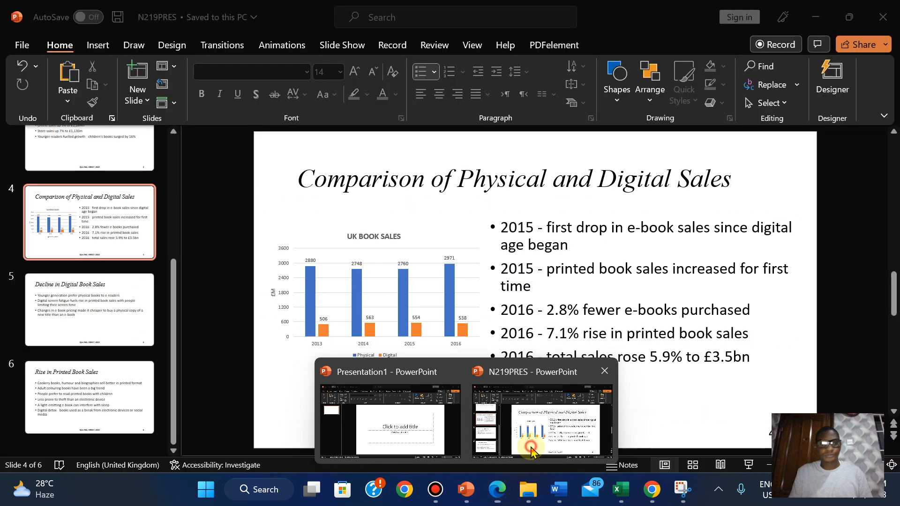
- Return to the N219PRES presentation and save it with the chart on the Comparison of Physical and Digital Sales slide
{"action": "left_click", "coordinate": [530, 445]}
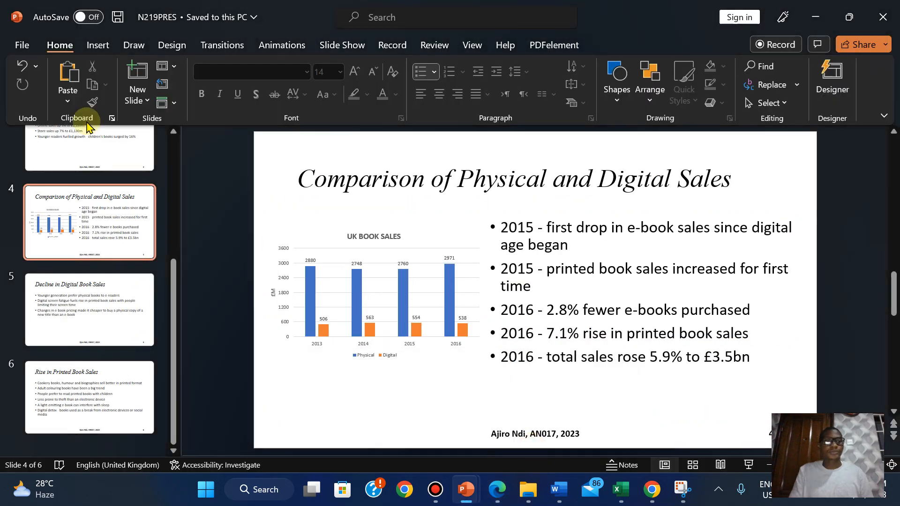
{"action": "left_click", "coordinate": [22, 45]}
{"action": "left_click", "coordinate": [33, 207]}
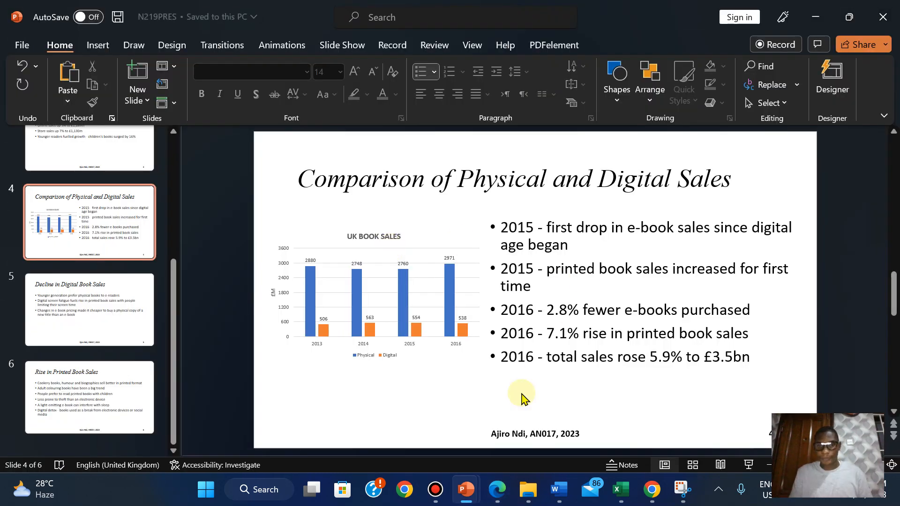
- Check question 42 in the PDF and set the N219PRES print layout to 6 Slides Horizontal handouts
{"action": "left_click", "coordinate": [497, 489]}
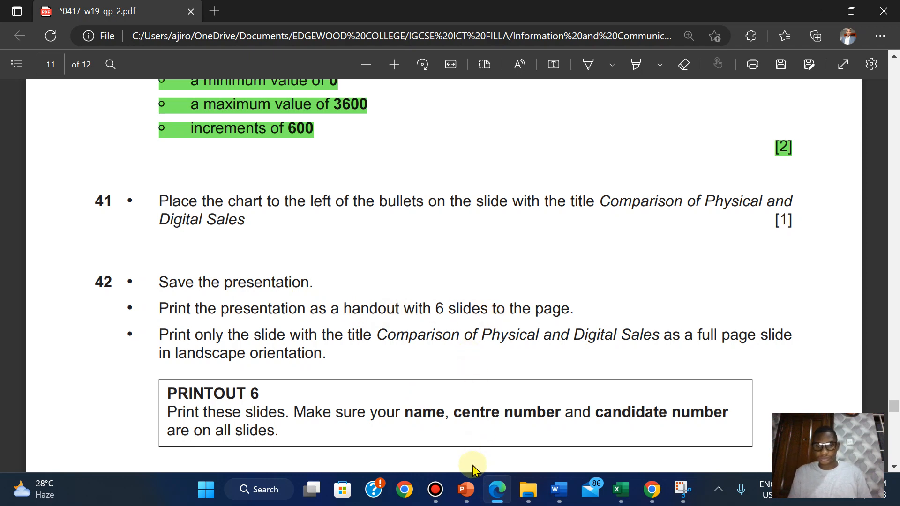
{"action": "mouse_move", "coordinate": [466, 490]}
{"action": "left_click", "coordinate": [507, 433]}
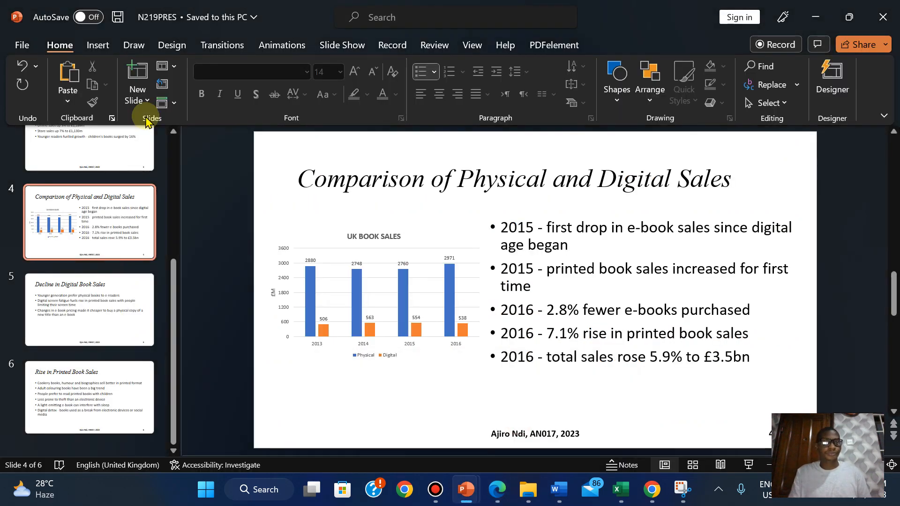
{"action": "left_click", "coordinate": [33, 46]}
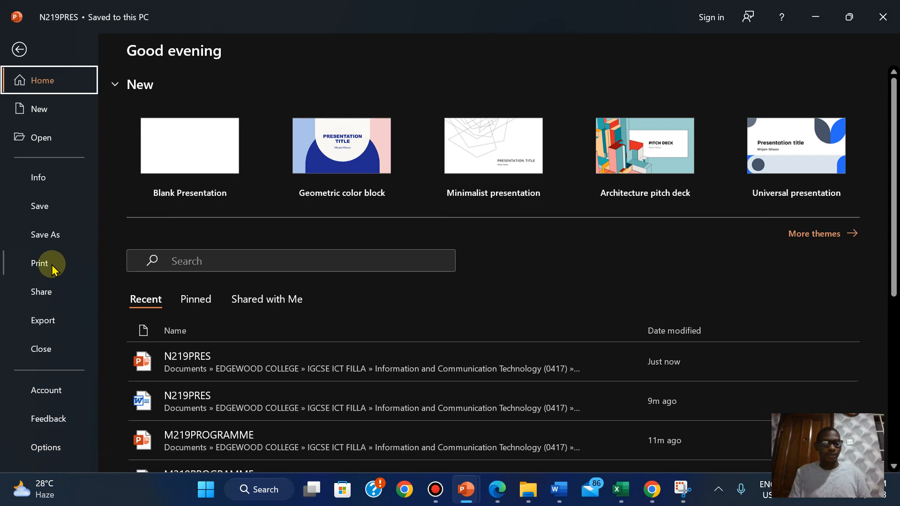
{"action": "left_click", "coordinate": [54, 263]}
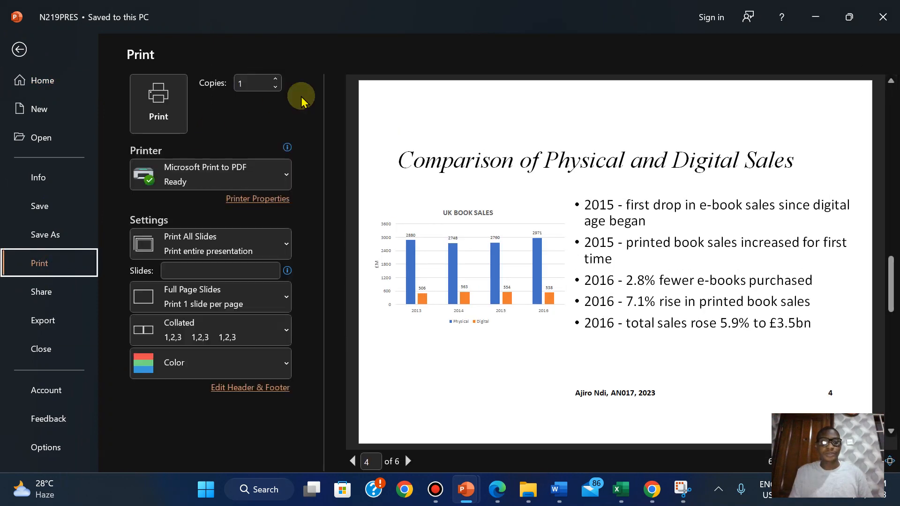
{"action": "left_click", "coordinate": [231, 298]}
{"action": "scroll", "coordinate": [367, 122], "scroll_direction": "down", "scroll_amount": 2}
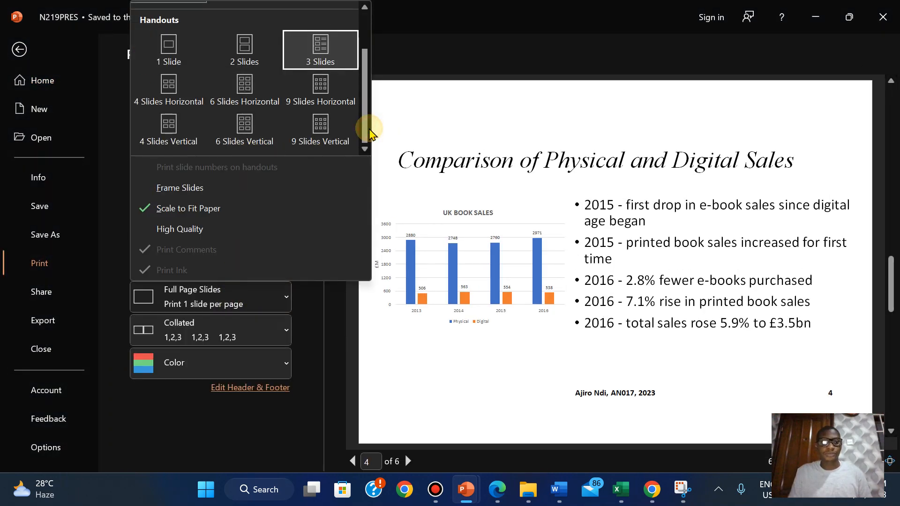
{"action": "left_click", "coordinate": [252, 87]}
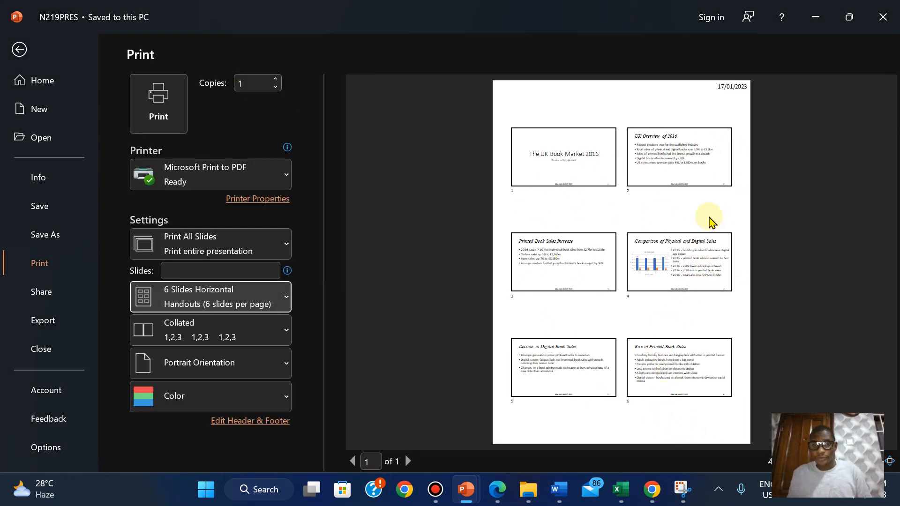
- Try the 6 Slides Vertical handout layout in the print settings, and switch back to 6 Slides Horizontal
{"action": "left_click", "coordinate": [247, 297]}
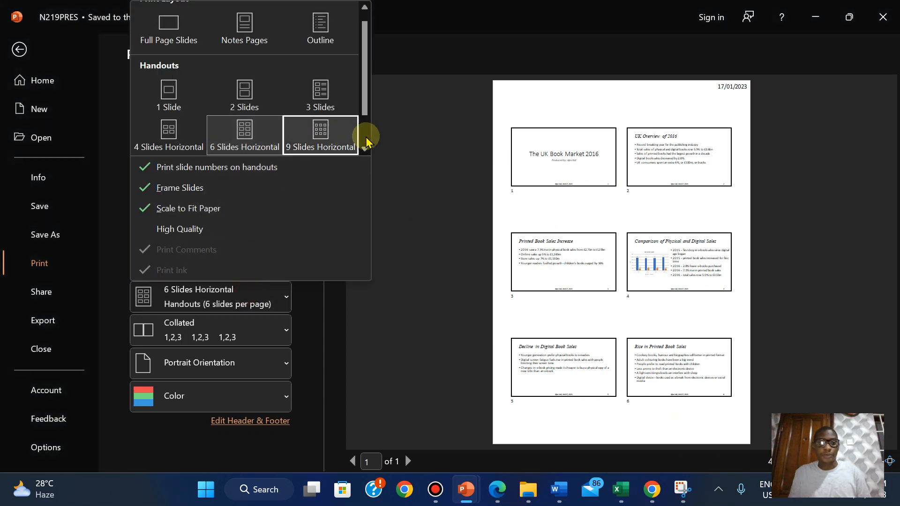
{"action": "scroll", "coordinate": [367, 140], "scroll_direction": "down", "scroll_amount": 1}
{"action": "left_click", "coordinate": [254, 127]}
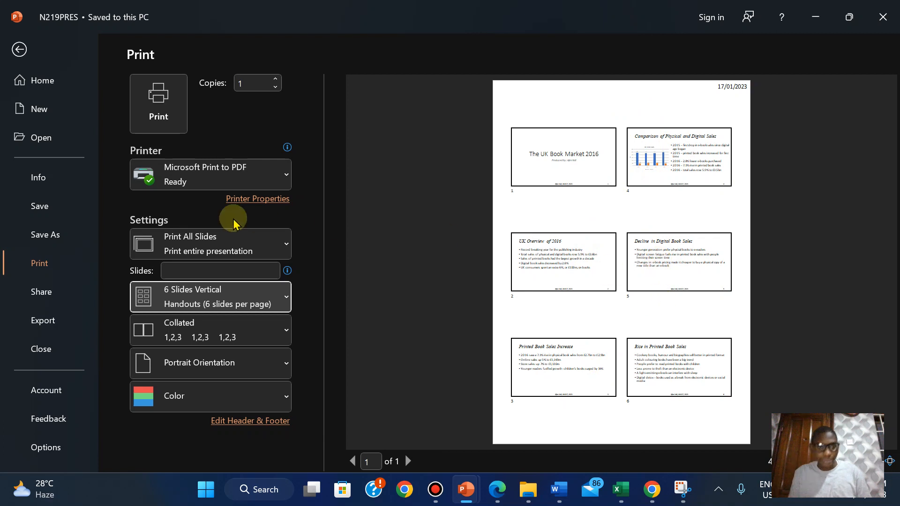
{"action": "left_click", "coordinate": [218, 297]}
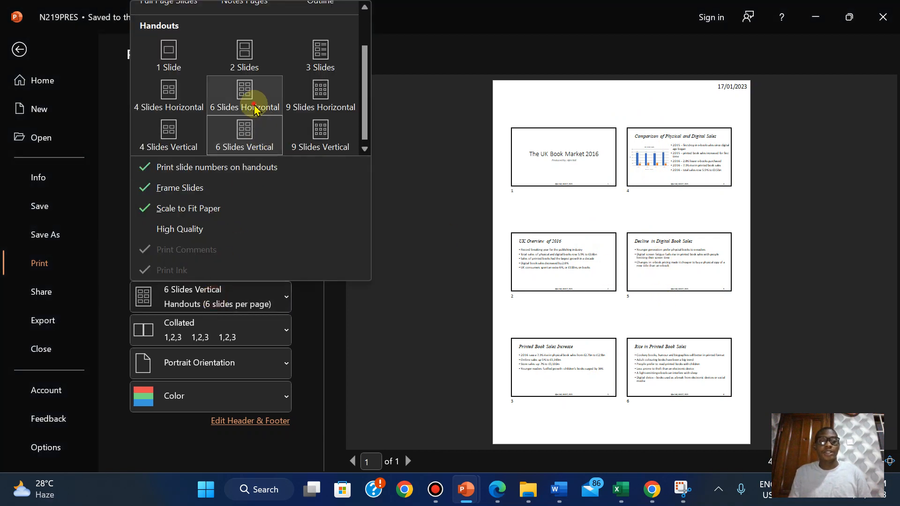
{"action": "left_click", "coordinate": [244, 96]}
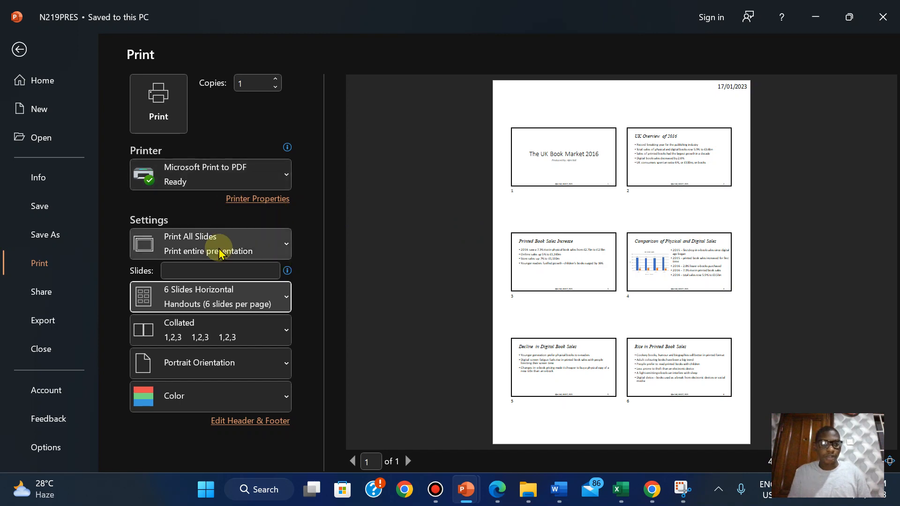
- Start printing the handouts to PDF, check question 42 in the exam paper and open the 11_0417_02 folder for the output
{"action": "left_click", "coordinate": [151, 109]}
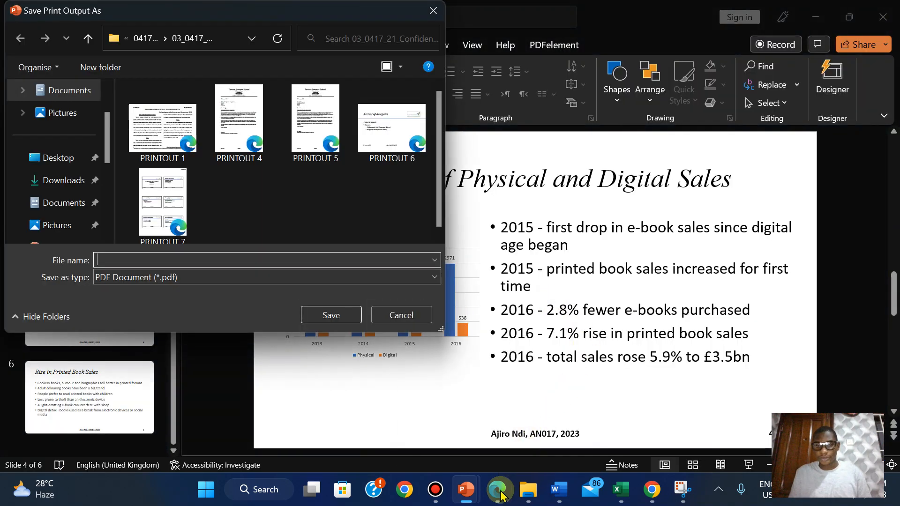
{"action": "left_click", "coordinate": [496, 490]}
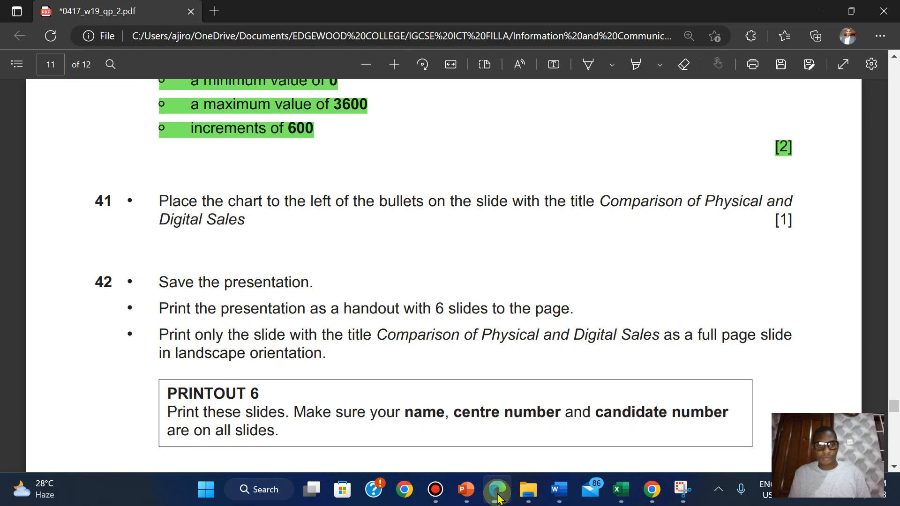
{"action": "left_click", "coordinate": [498, 496]}
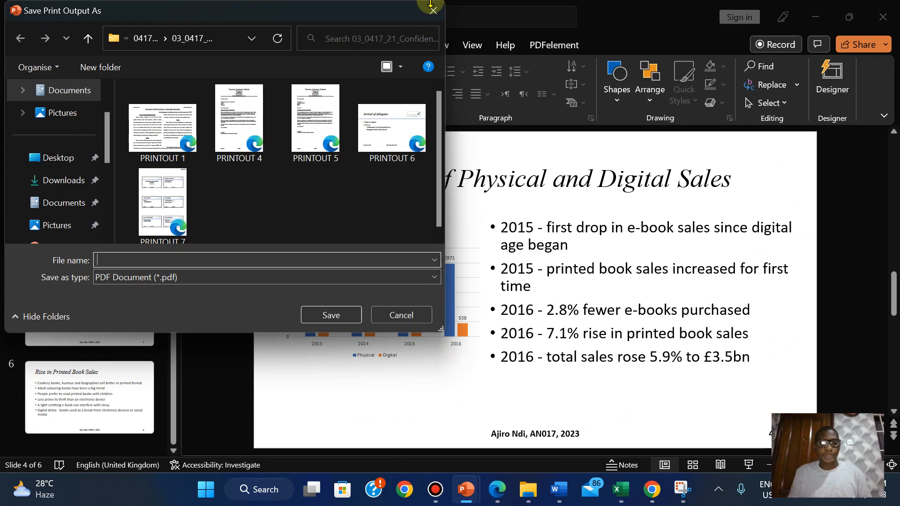
{"action": "mouse_move", "coordinate": [430, 1]}
{"action": "left_click", "coordinate": [514, 9]}
{"action": "left_click", "coordinate": [514, 10]}
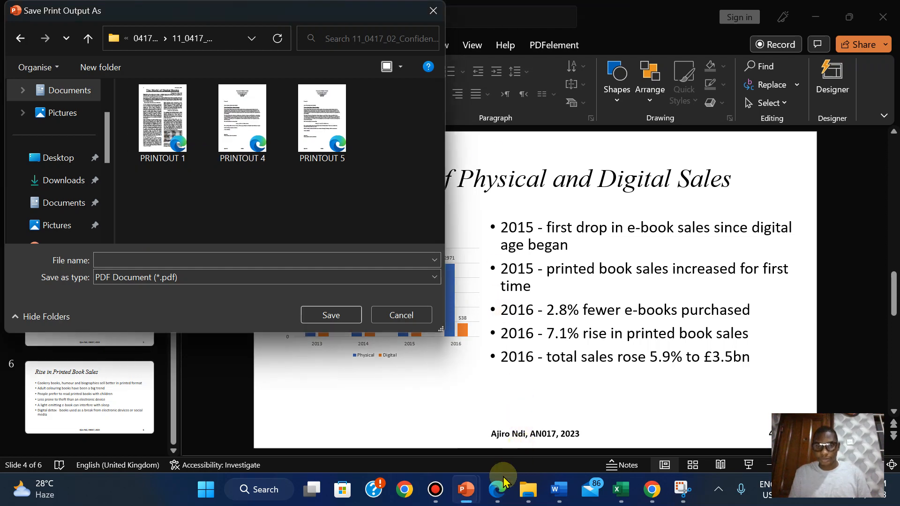
{"action": "left_click", "coordinate": [497, 498]}
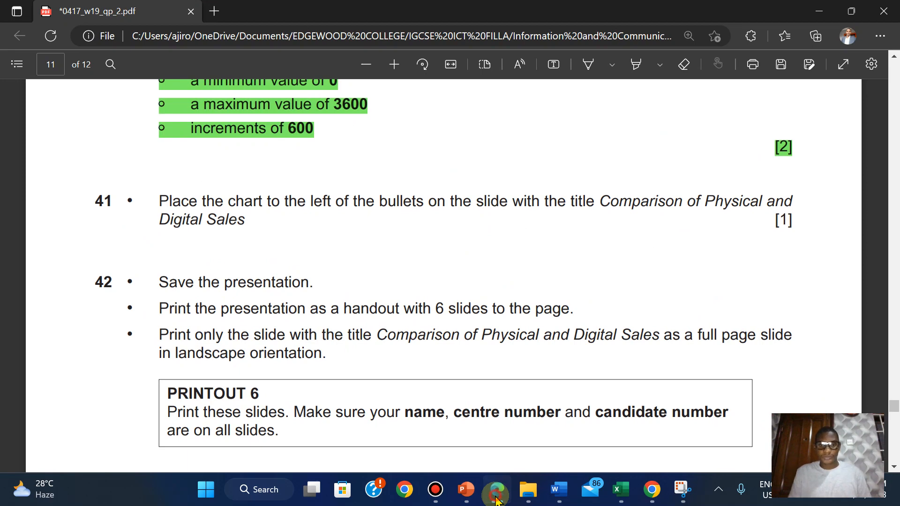
{"action": "left_click", "coordinate": [497, 498]}
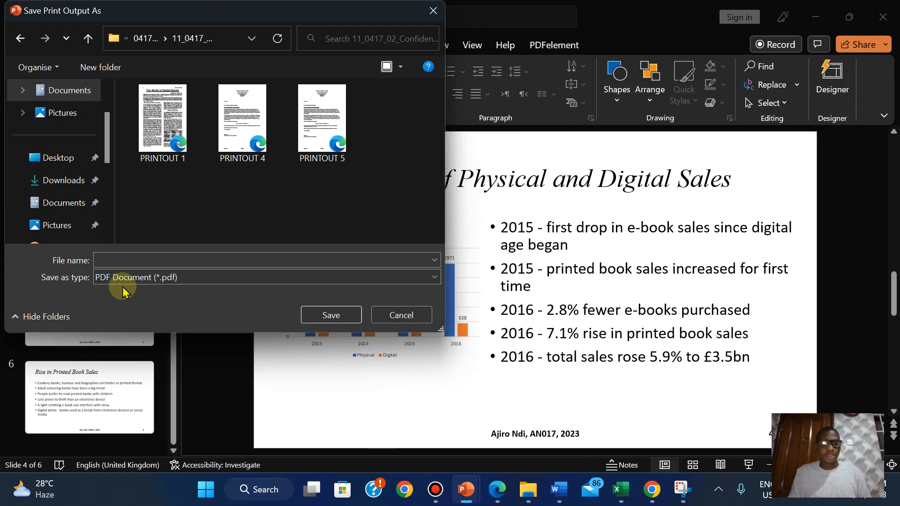
- Save the handout printout as a PDF named PRINTOUT 6a
{"action": "left_click", "coordinate": [107, 259]}
{"action": "type", "text": "PRINTOU"}
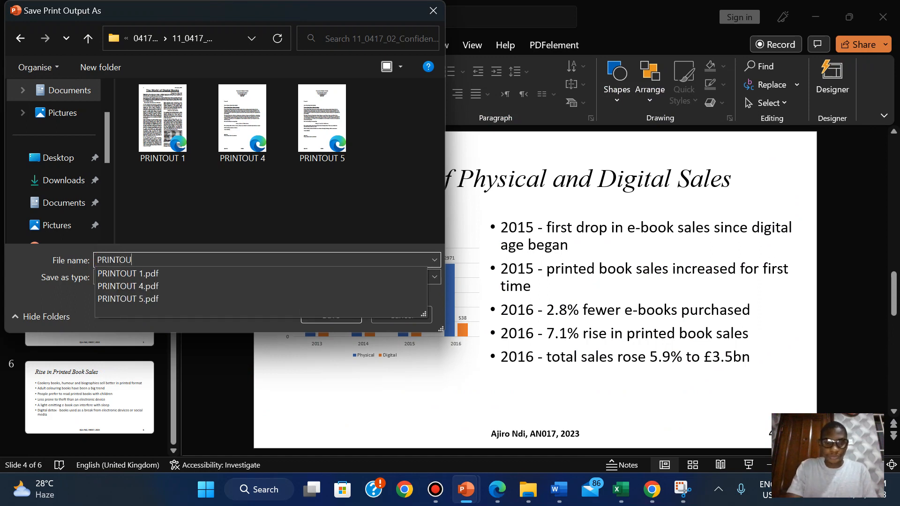
{"action": "type", "text": "T 6a"}
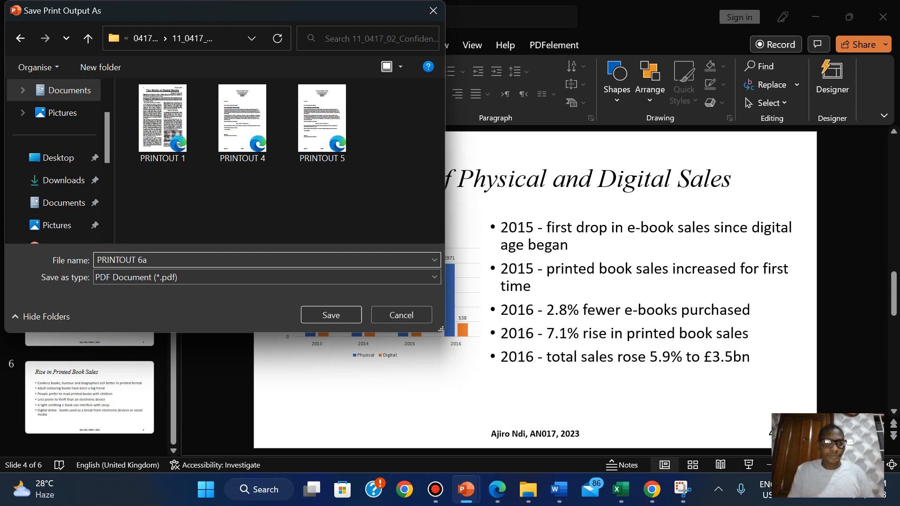
{"action": "left_click", "coordinate": [327, 313]}
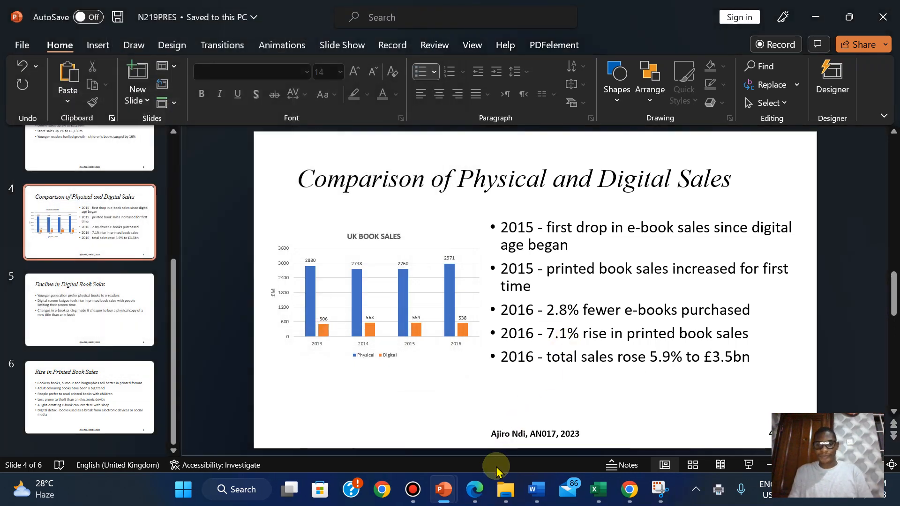
- Check question 42 in the PDF and set N219PRES to print only slide 4 in the Full Page Slides layout
{"action": "left_click", "coordinate": [473, 492]}
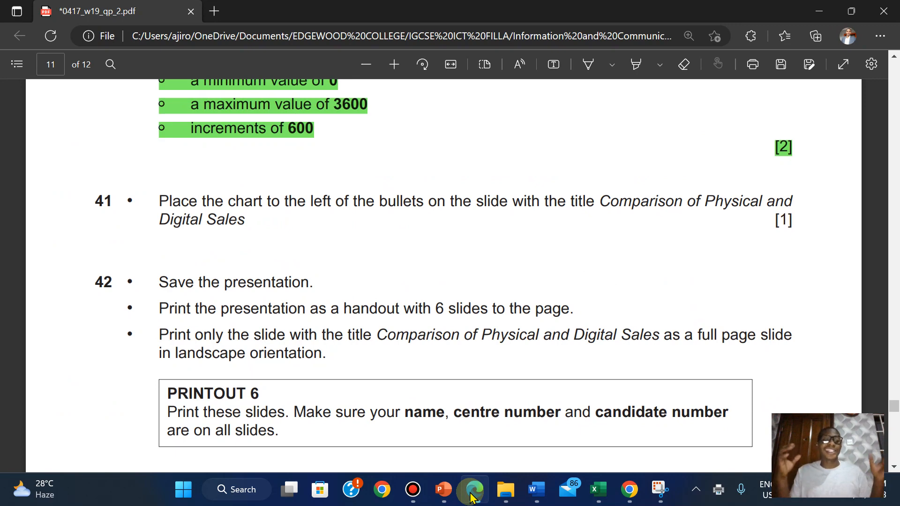
{"action": "mouse_move", "coordinate": [443, 489]}
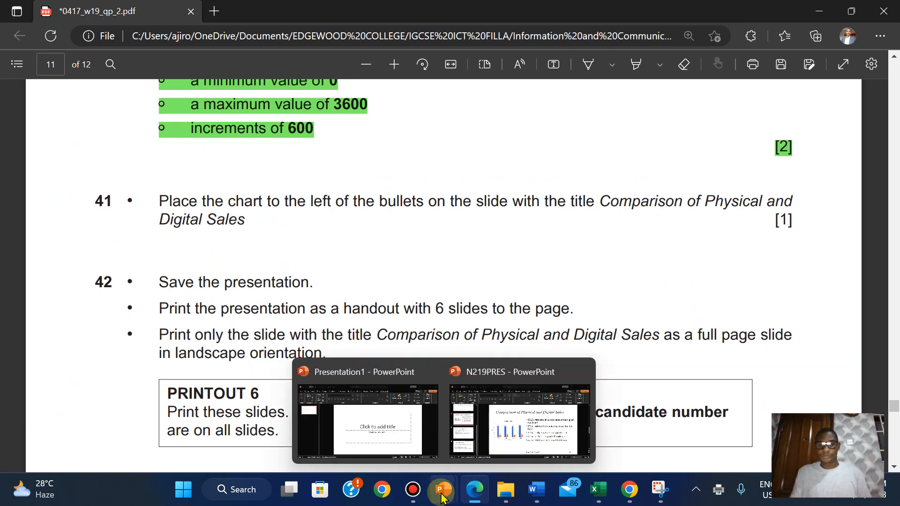
{"action": "left_click", "coordinate": [527, 417]}
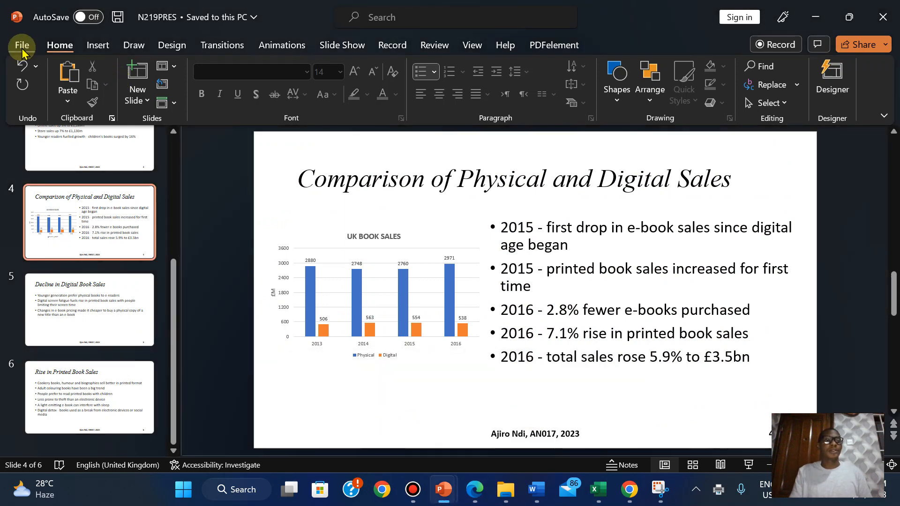
{"action": "left_click", "coordinate": [21, 46]}
{"action": "left_click", "coordinate": [52, 263]}
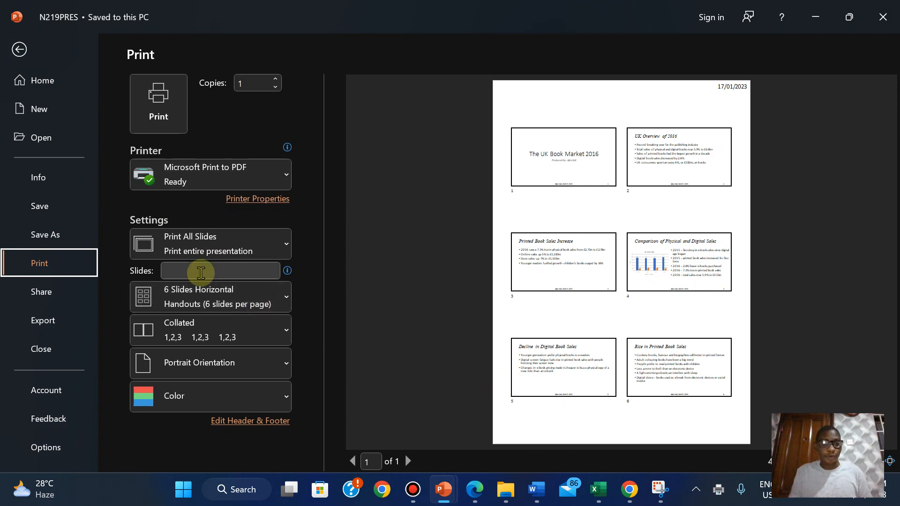
{"action": "left_click", "coordinate": [200, 271]}
{"action": "type", "text": "4"}
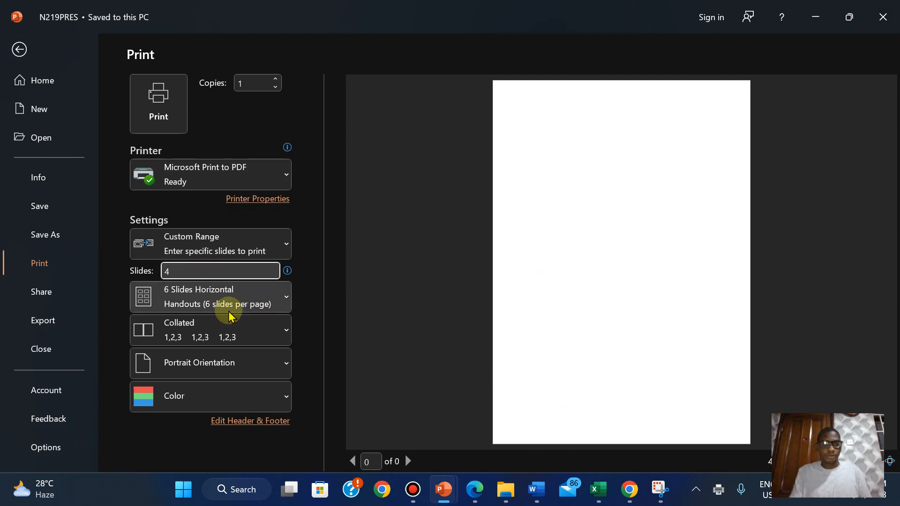
{"action": "left_click", "coordinate": [225, 297]}
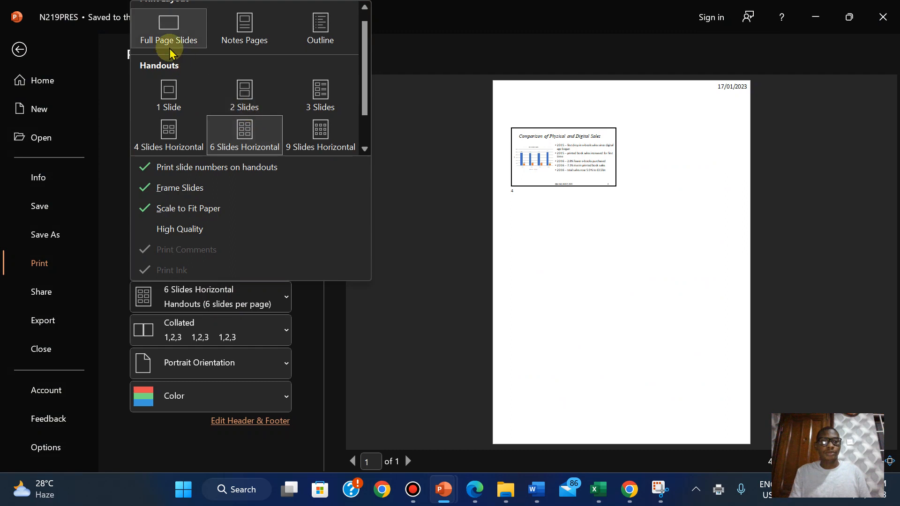
{"action": "left_click", "coordinate": [167, 21]}
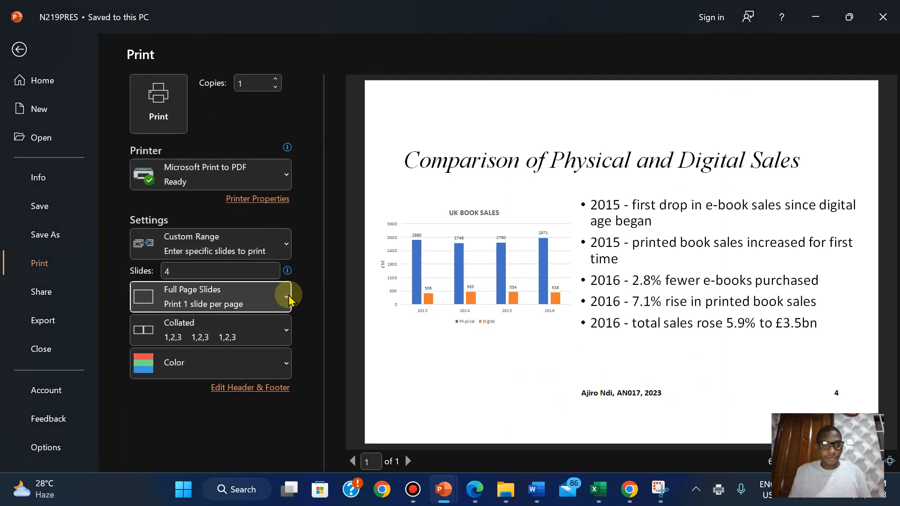
- Check the slide range options and the page orientation in the Microsoft Print to PDF properties, accepting Landscape
{"action": "left_click", "coordinate": [282, 250]}
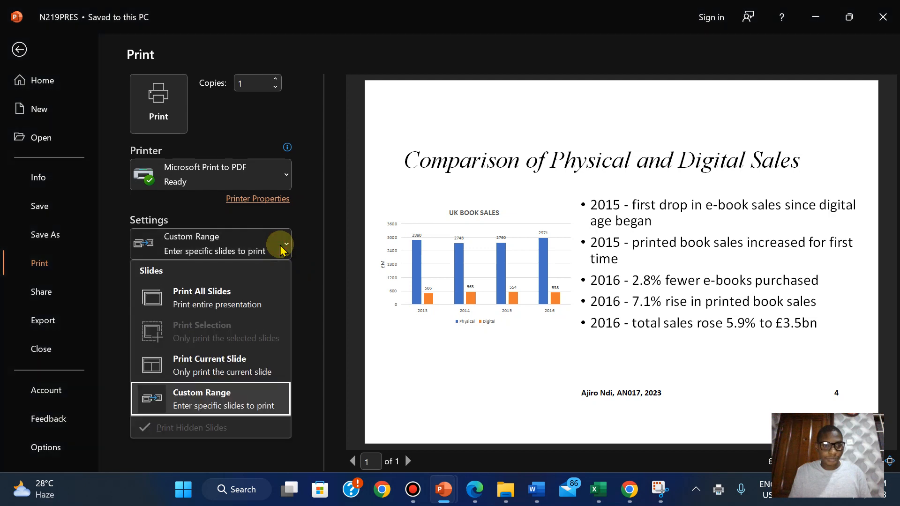
{"action": "left_click", "coordinate": [283, 246]}
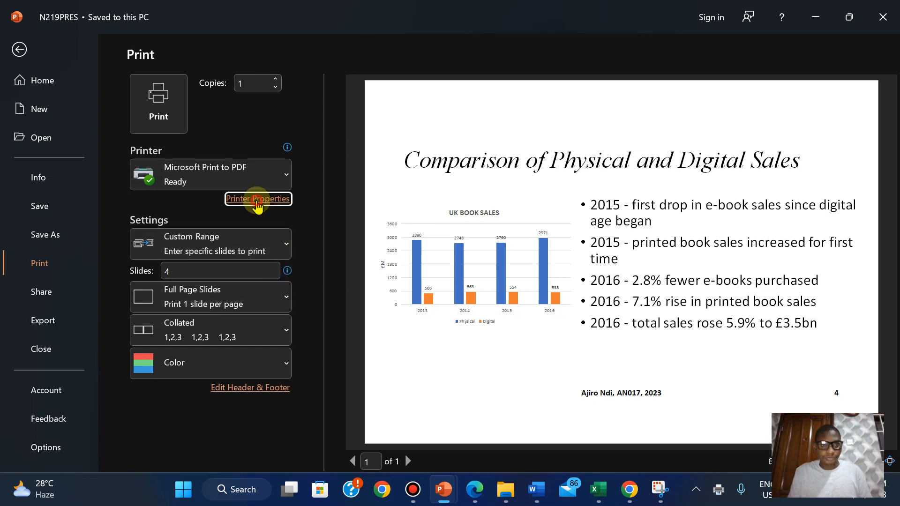
{"action": "left_click", "coordinate": [258, 201]}
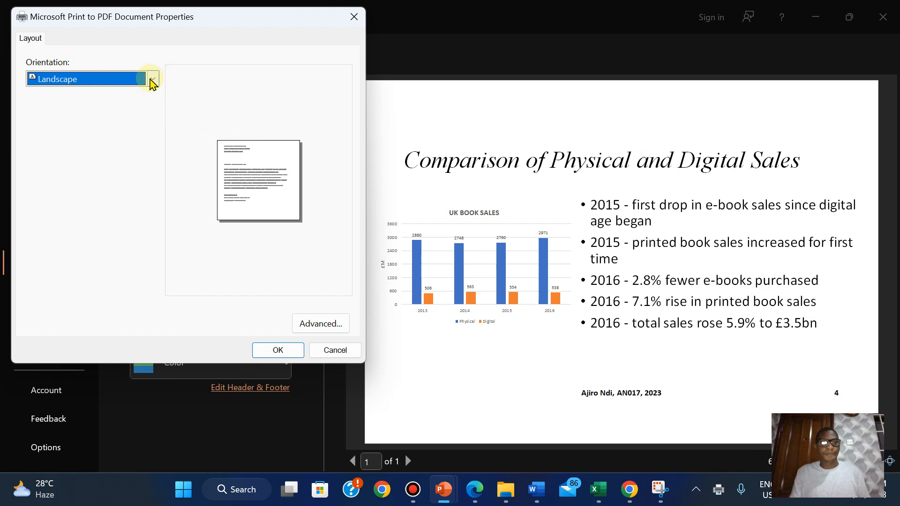
{"action": "left_click", "coordinate": [153, 80]}
{"action": "left_click", "coordinate": [149, 79]}
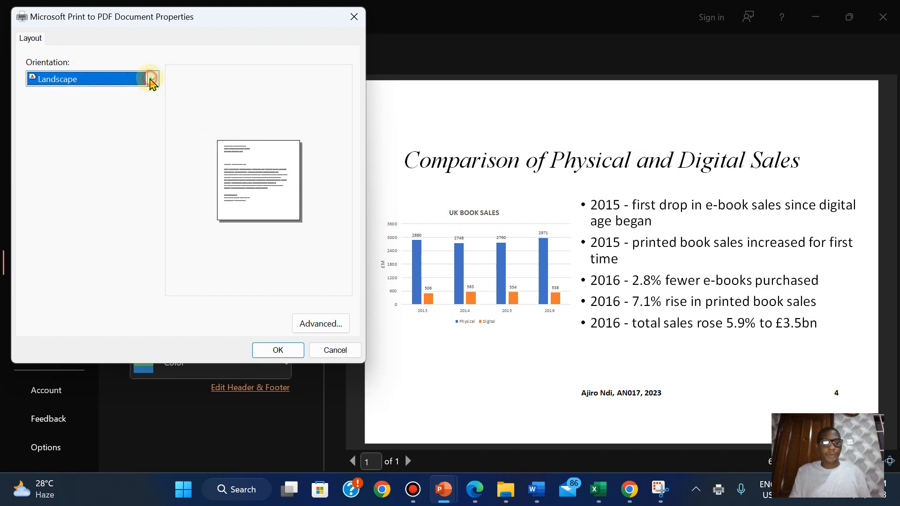
{"action": "left_click", "coordinate": [321, 356]}
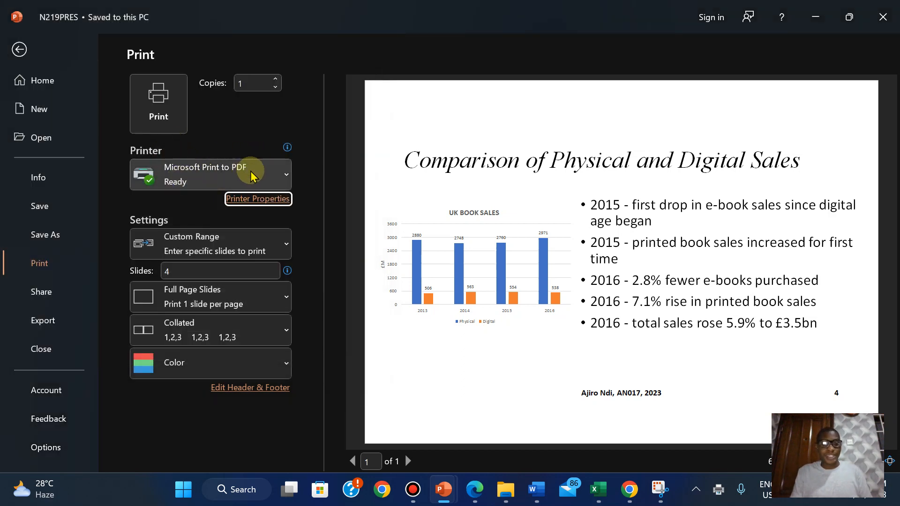
{"action": "left_click", "coordinate": [271, 199]}
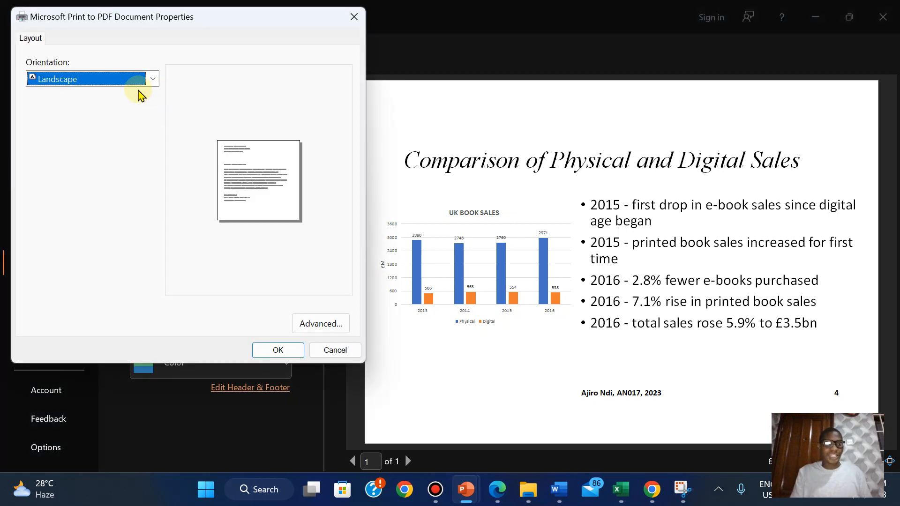
{"action": "left_click", "coordinate": [323, 349]}
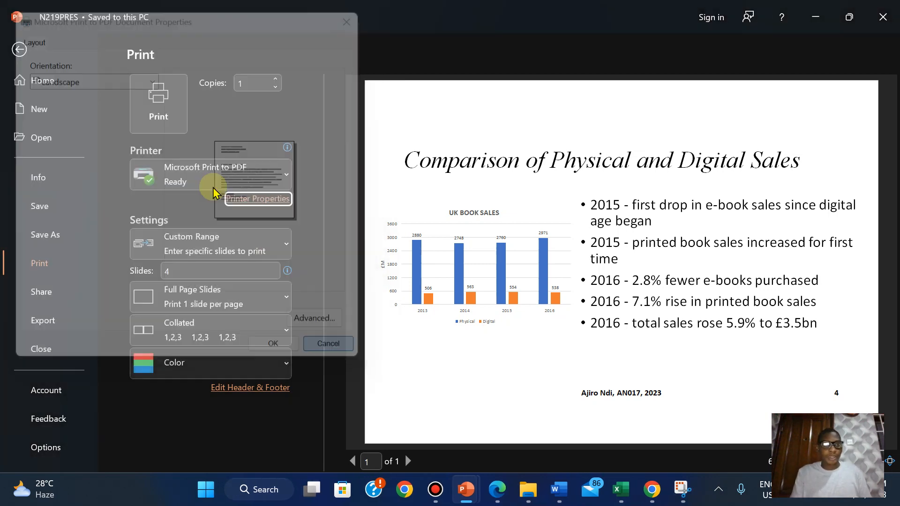
{"action": "left_click", "coordinate": [235, 199]}
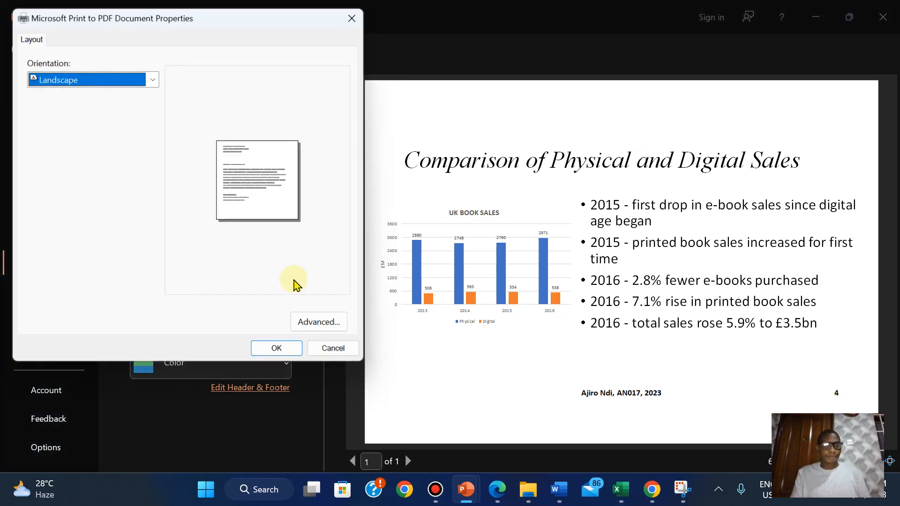
{"action": "left_click", "coordinate": [281, 350]}
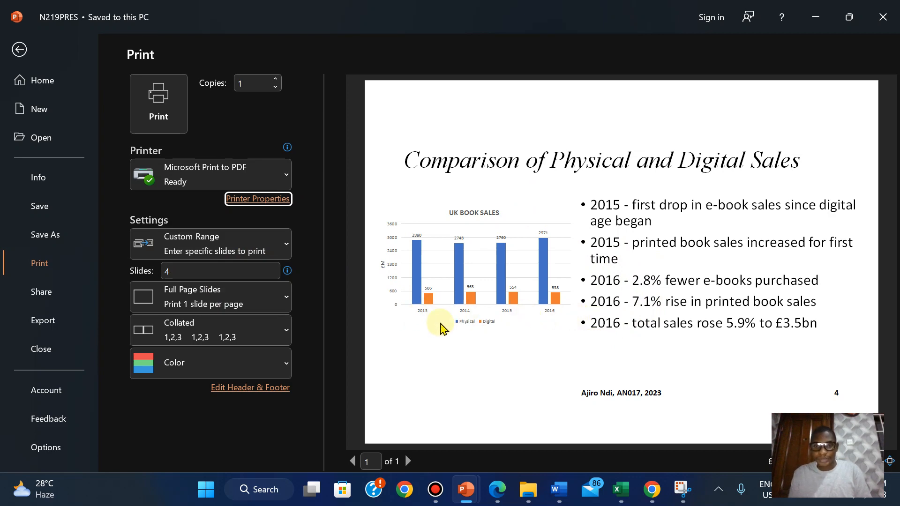
- Print the Comparison of Physical and Digital Sales slide to a PDF named PRINTOUT 6b
{"action": "left_click", "coordinate": [160, 103]}
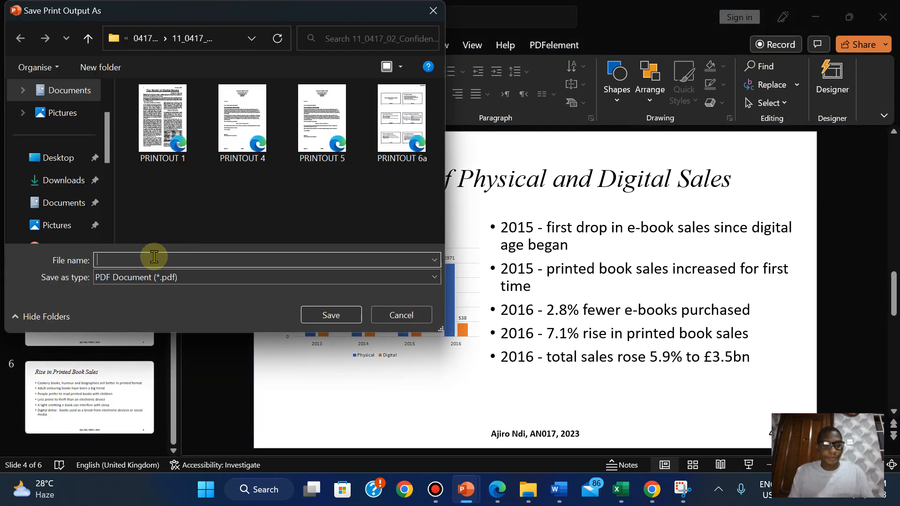
{"action": "type", "text": "PRI"}
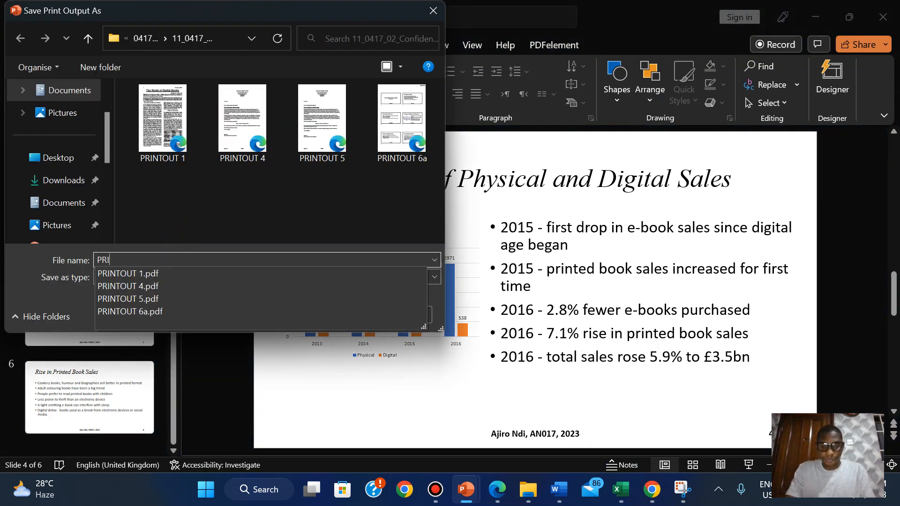
{"action": "type", "text": "NTOUT "}
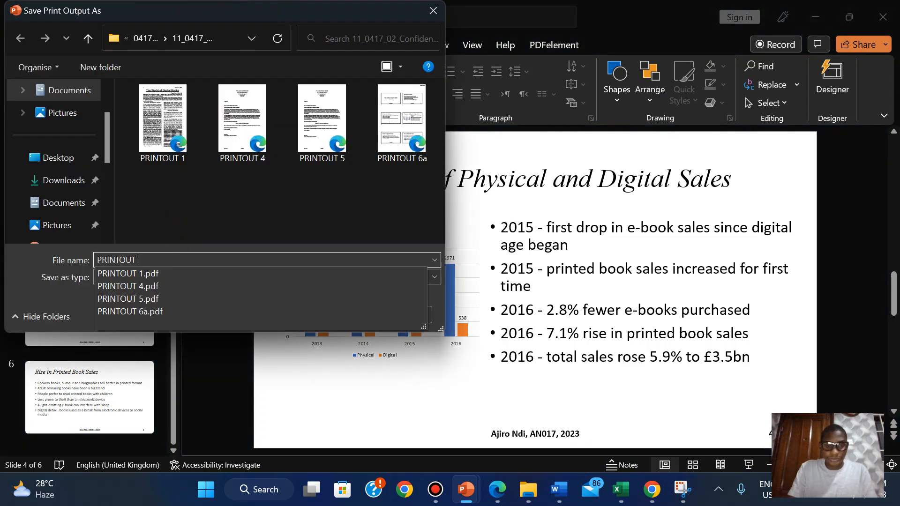
{"action": "type", "text": "6b"}
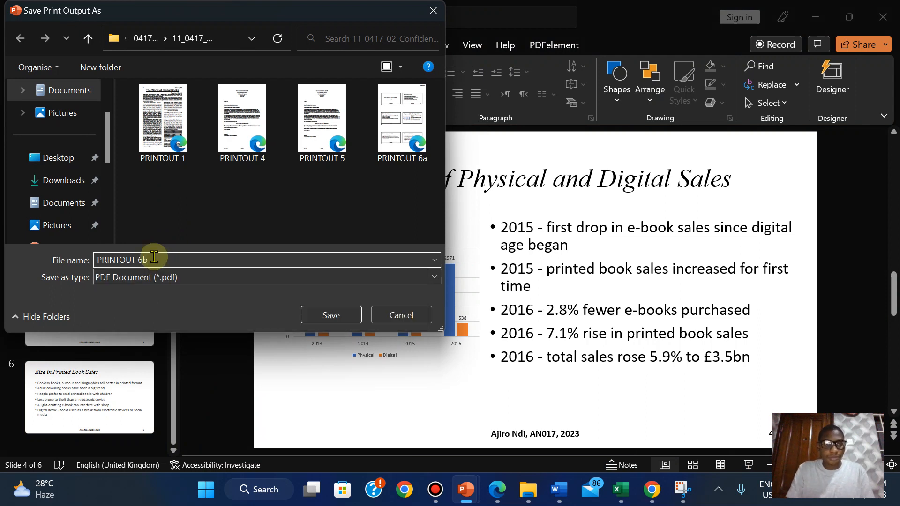
{"action": "left_click", "coordinate": [345, 319]}
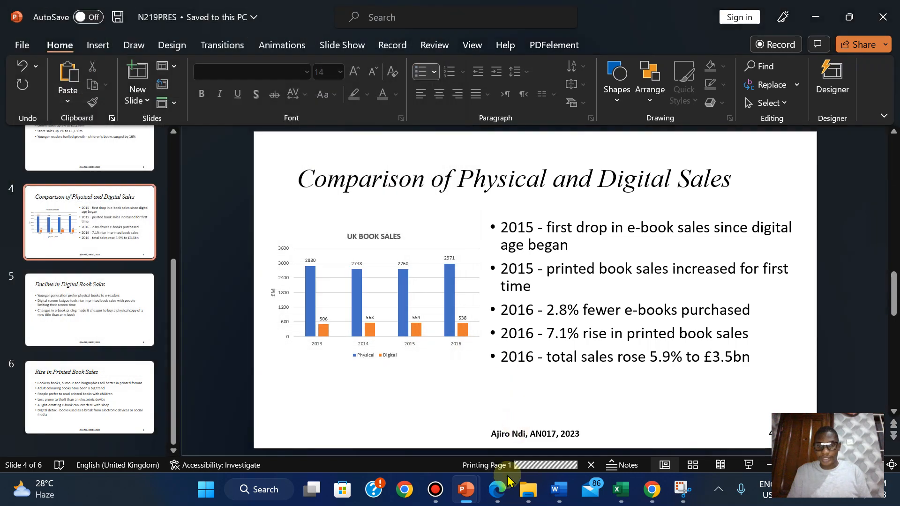
- Switch to the exam paper PDF and highlight questions 41 and 42, including the PRINTOUT 6 box, in green
{"action": "key", "text": "alt+Tab"}
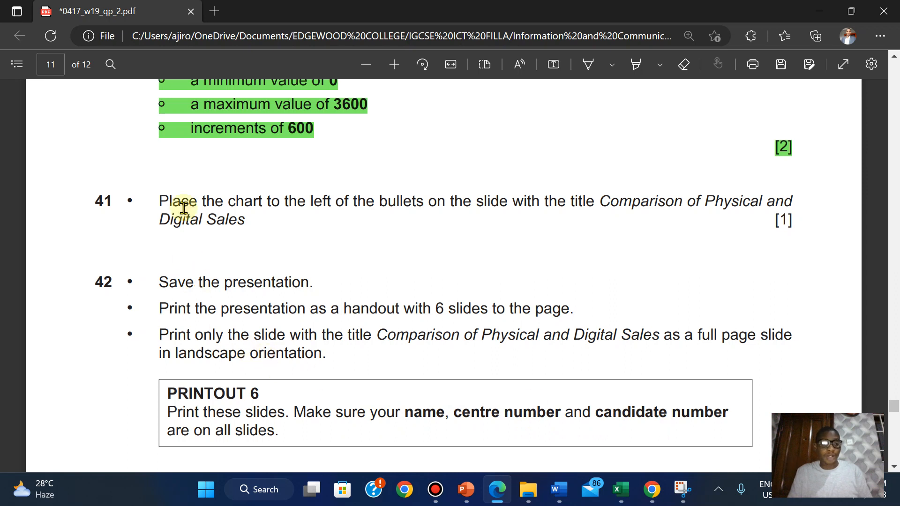
{"action": "left_click_drag", "start_coordinate": [294, 263], "coordinate": [773, 450]}
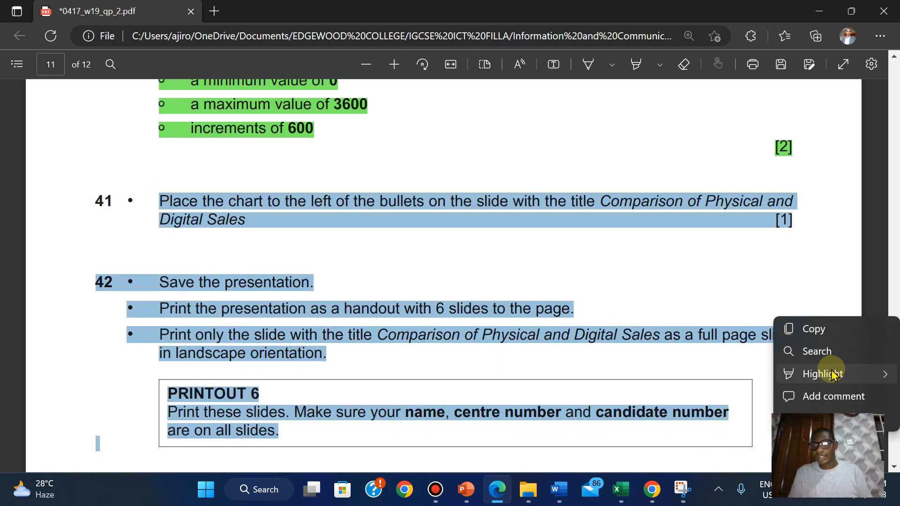
{"action": "mouse_move", "coordinate": [828, 373]}
{"action": "left_click", "coordinate": [704, 397]}
{"action": "scroll", "coordinate": [703, 396], "scroll_direction": "down", "scroll_amount": 10}
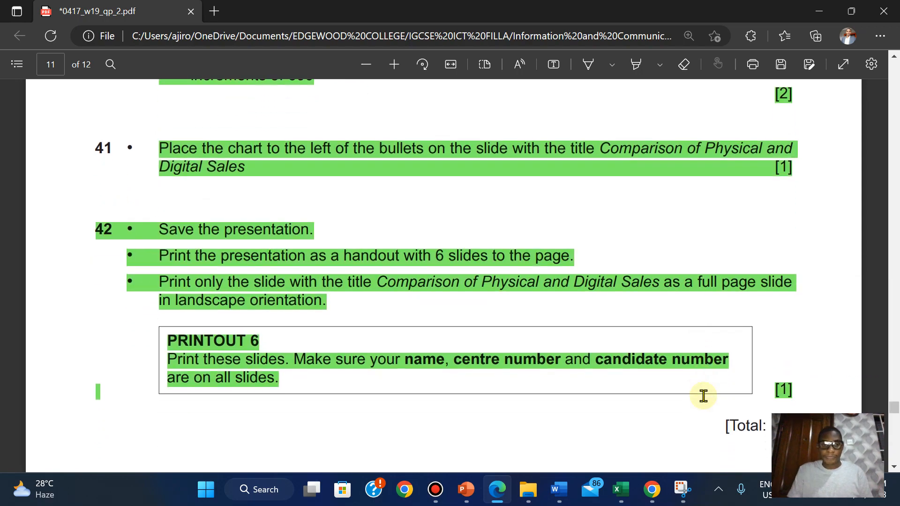
{"action": "scroll", "coordinate": [703, 396], "scroll_direction": "up", "scroll_amount": 10}
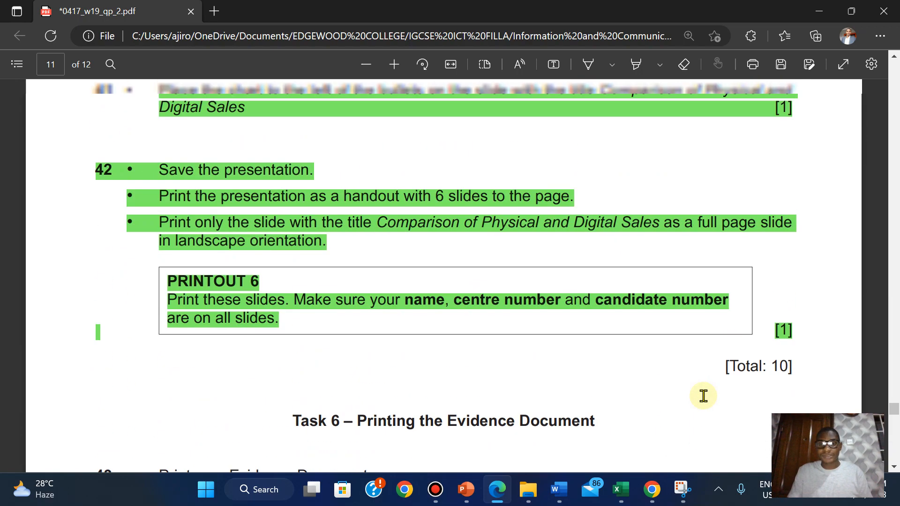
{"action": "scroll", "coordinate": [703, 396], "scroll_direction": "down", "scroll_amount": 1}
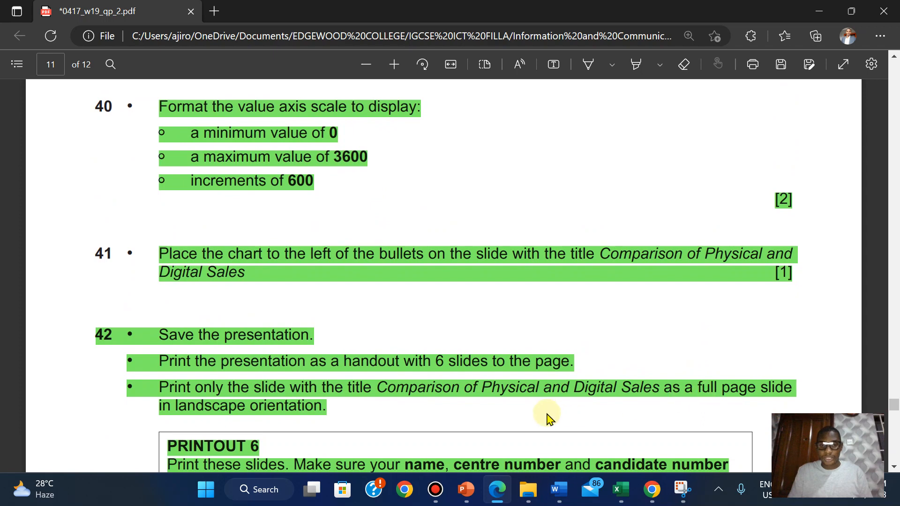
- Open PRINTOUT 6a from the source files folder and check the handout slides, including their titles, footers and chart
{"action": "mouse_move", "coordinate": [534, 499]}
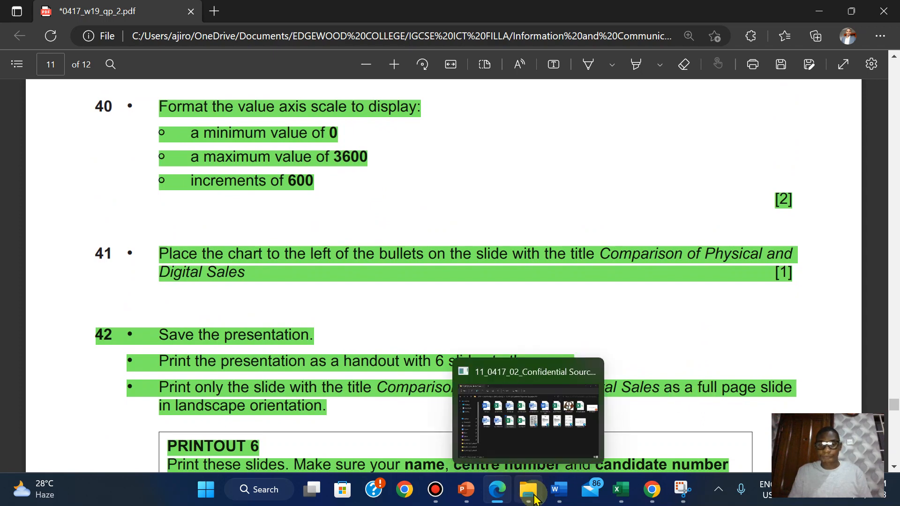
{"action": "left_click", "coordinate": [512, 428]}
{"action": "double_click", "coordinate": [708, 237]}
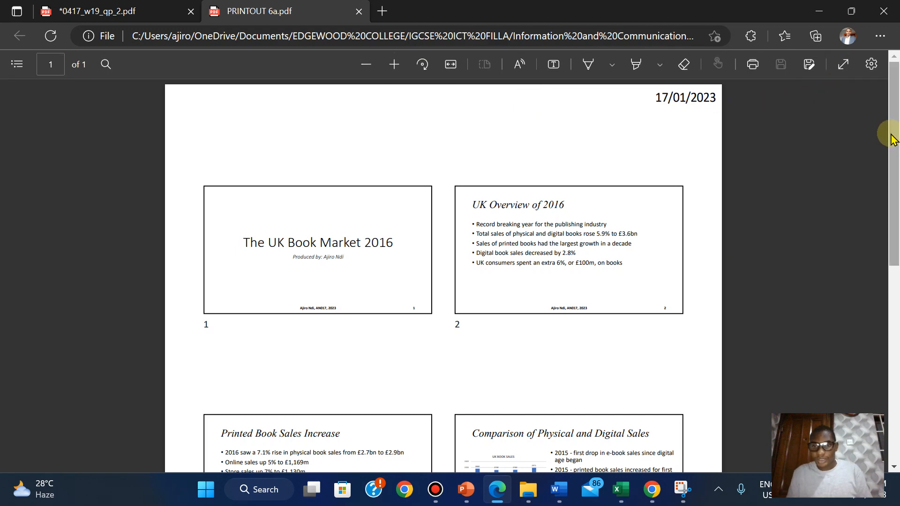
{"action": "left_click_drag", "start_coordinate": [892, 137], "coordinate": [890, 205]}
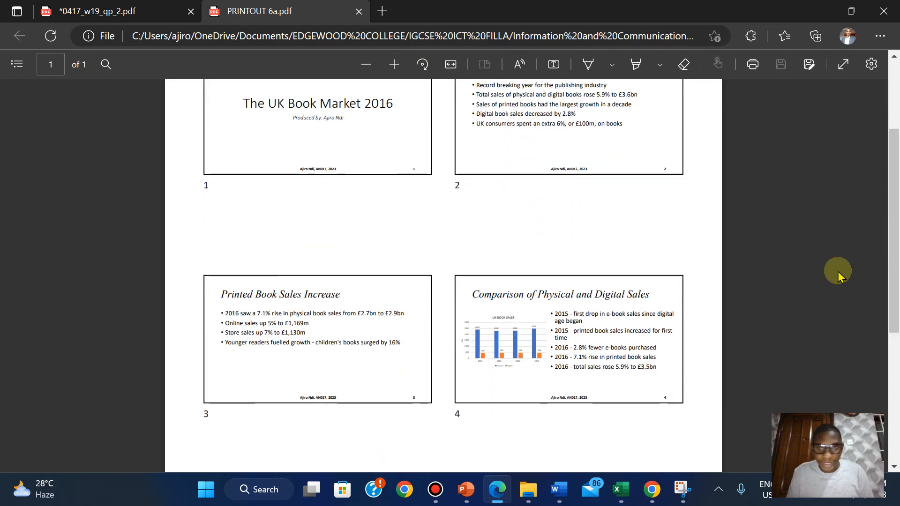
{"action": "left_click", "coordinate": [394, 64]}
{"action": "left_click", "coordinate": [394, 64]}
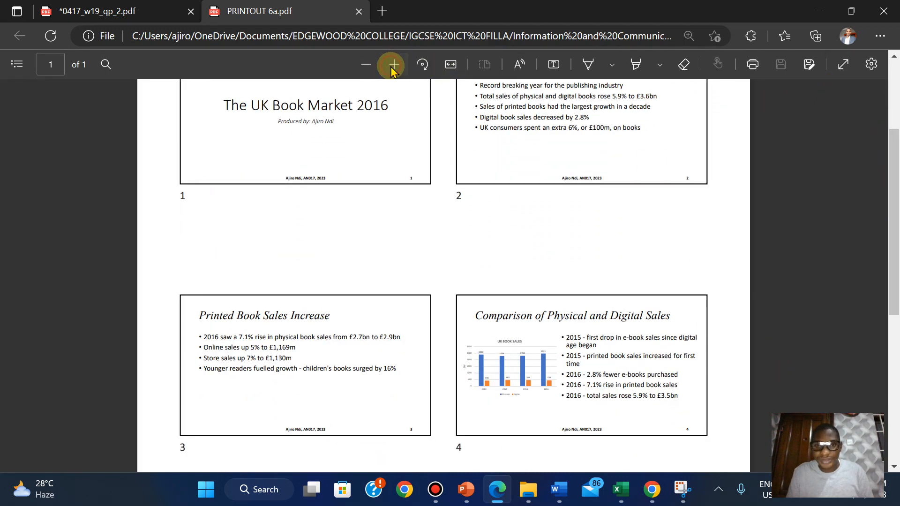
{"action": "left_click", "coordinate": [394, 64]}
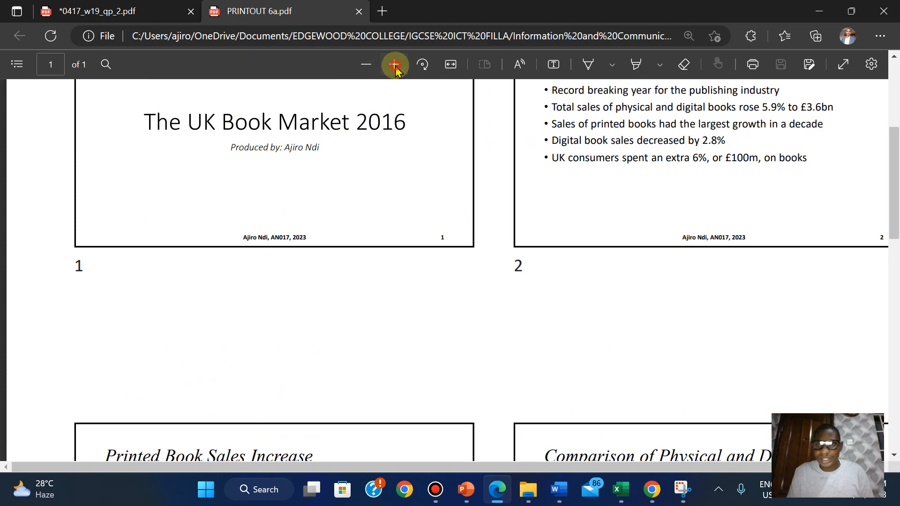
{"action": "left_click", "coordinate": [394, 64]}
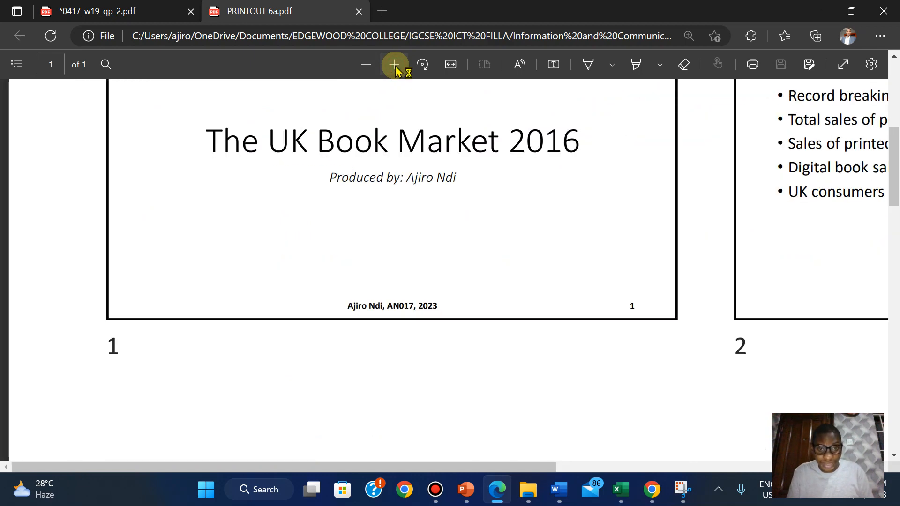
{"action": "left_click", "coordinate": [366, 64]}
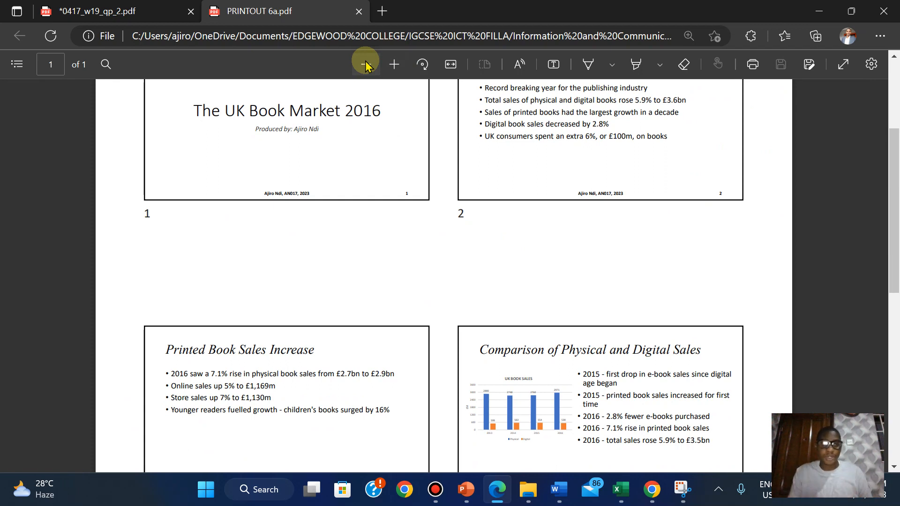
- Open PRINTOUT 6b from the source files folder and check the full-page Comparison of Physical and Digital Sales slide
{"action": "mouse_move", "coordinate": [528, 488]}
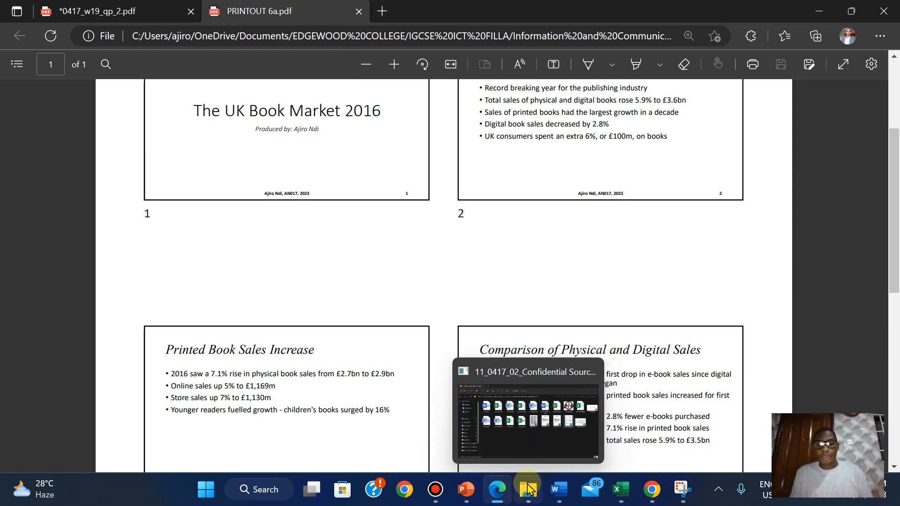
{"action": "left_click", "coordinate": [518, 424]}
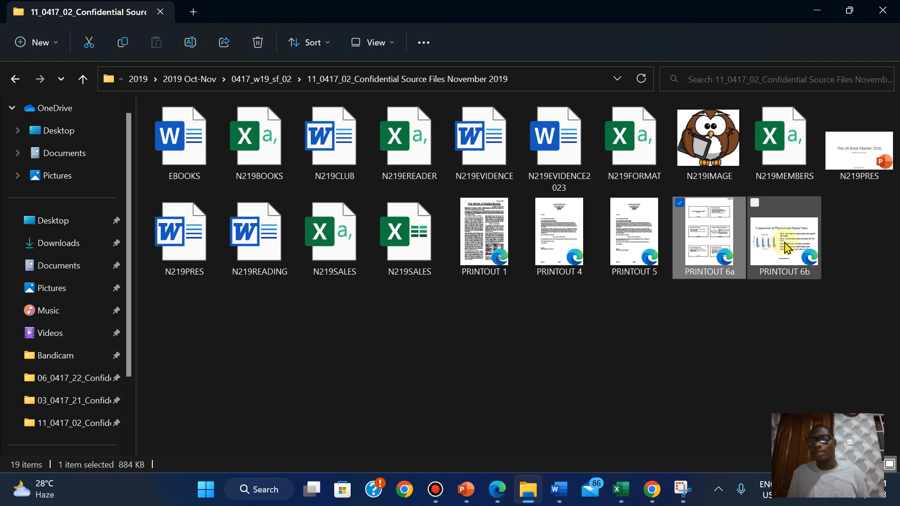
{"action": "double_click", "coordinate": [787, 248]}
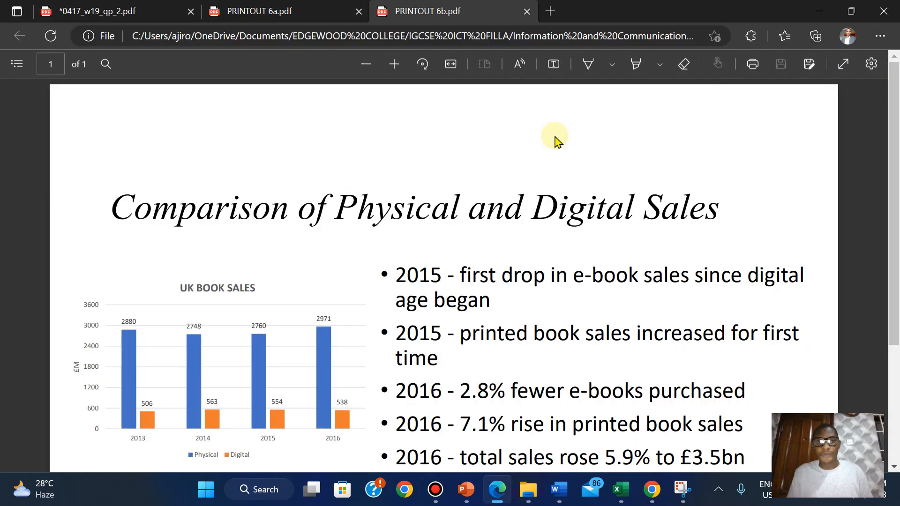
{"action": "left_click_drag", "start_coordinate": [895, 129], "coordinate": [877, 182]}
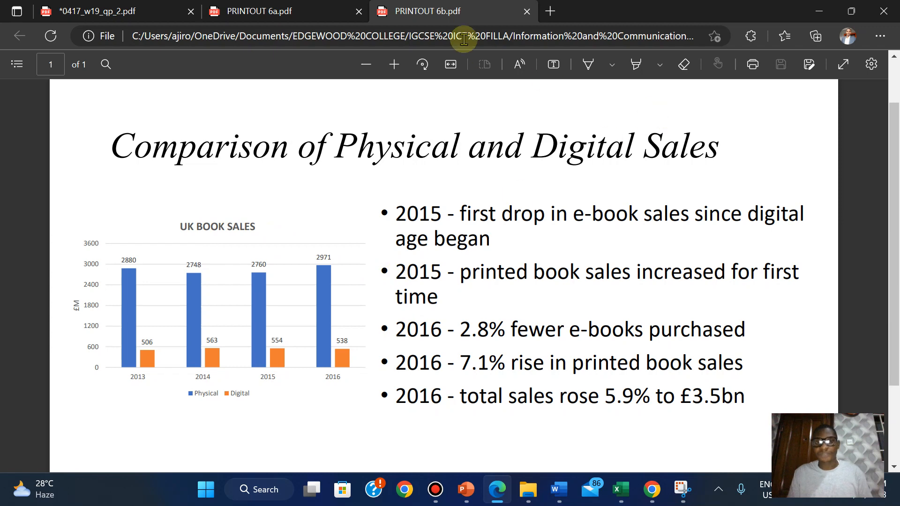
- Return to the 0417_w19_qp_2 exam paper PDF and save its highlights
{"action": "left_click", "coordinate": [147, 11]}
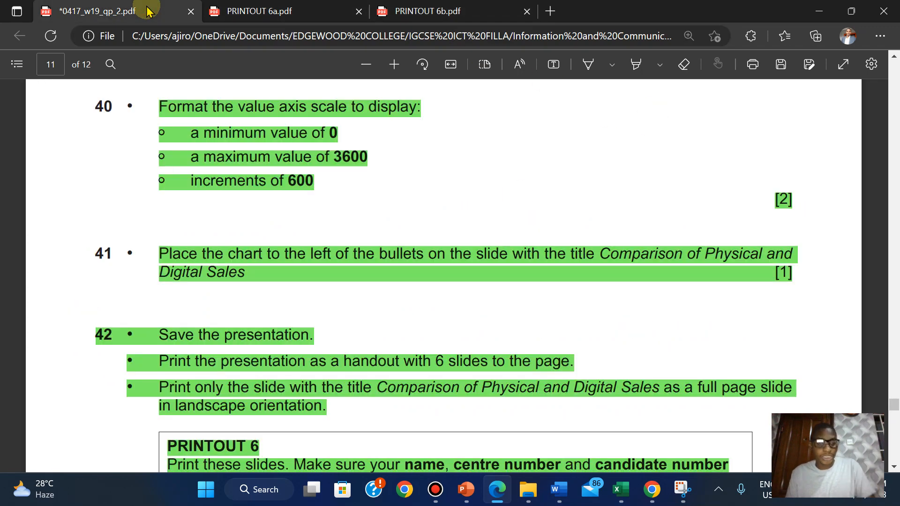
{"action": "key", "text": "ctrl+s"}
{"action": "mouse_move", "coordinate": [438, 6]}
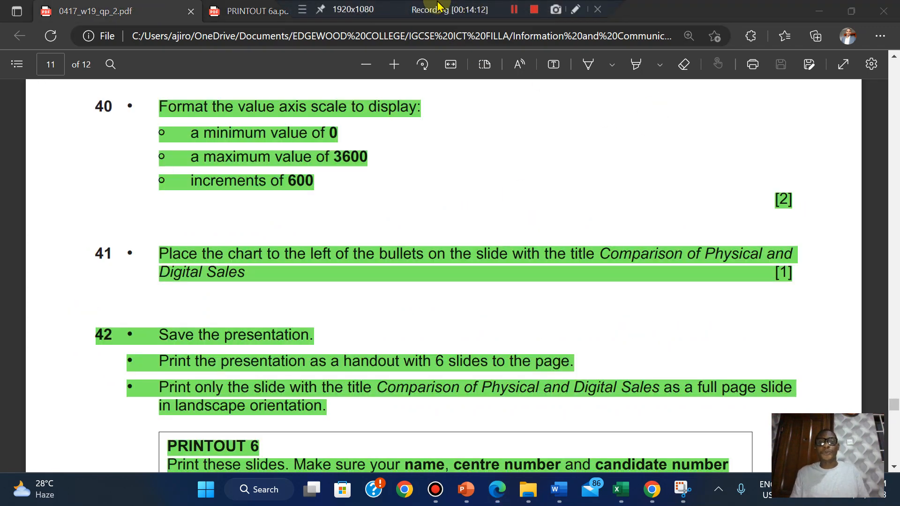